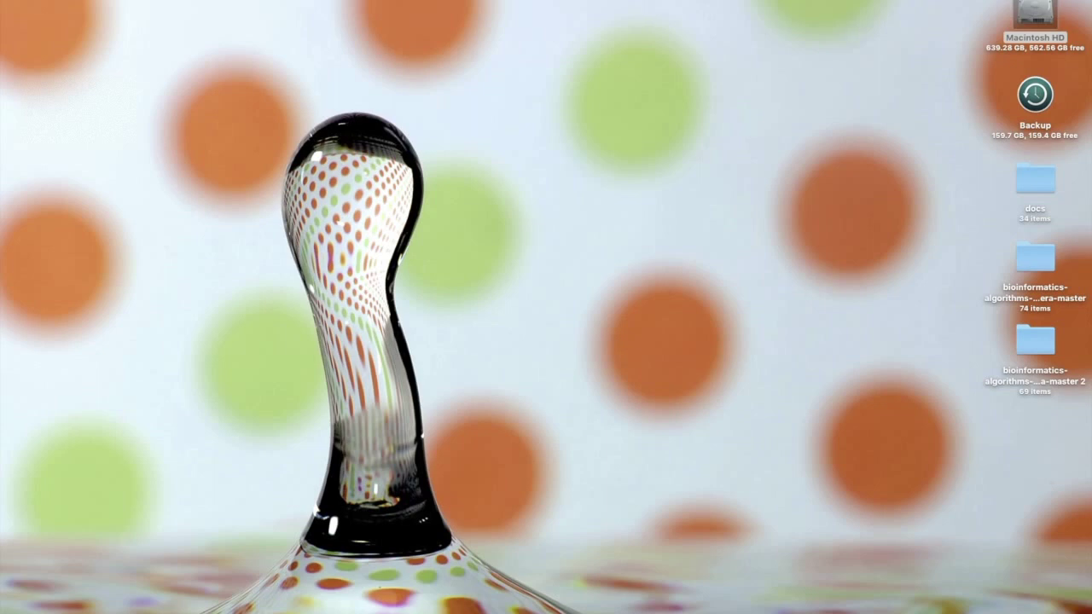
Step: View the About This Mac overview of the Mac's specs, then close it
{"action": "left_click", "coordinate": [17, 2]}
{"action": "left_click", "coordinate": [461, 168]}
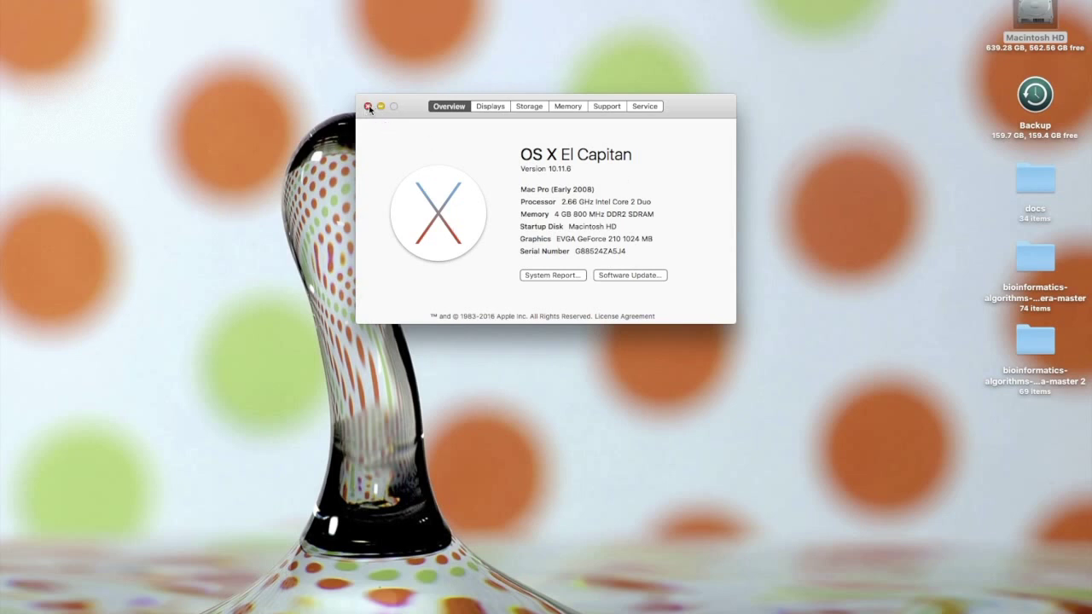
{"action": "left_click", "coordinate": [368, 106]}
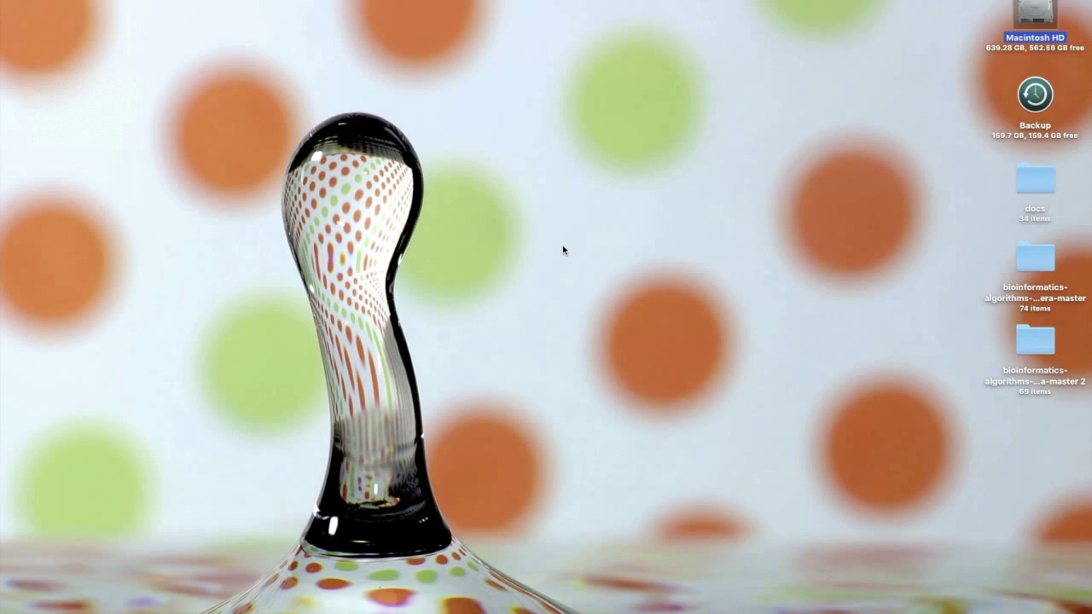
Step: Browse the Macintosh HD drive, preview the Downloads folder, then close the drive window
{"action": "left_click", "coordinate": [799, 157]}
{"action": "double_click", "coordinate": [1034, 17]}
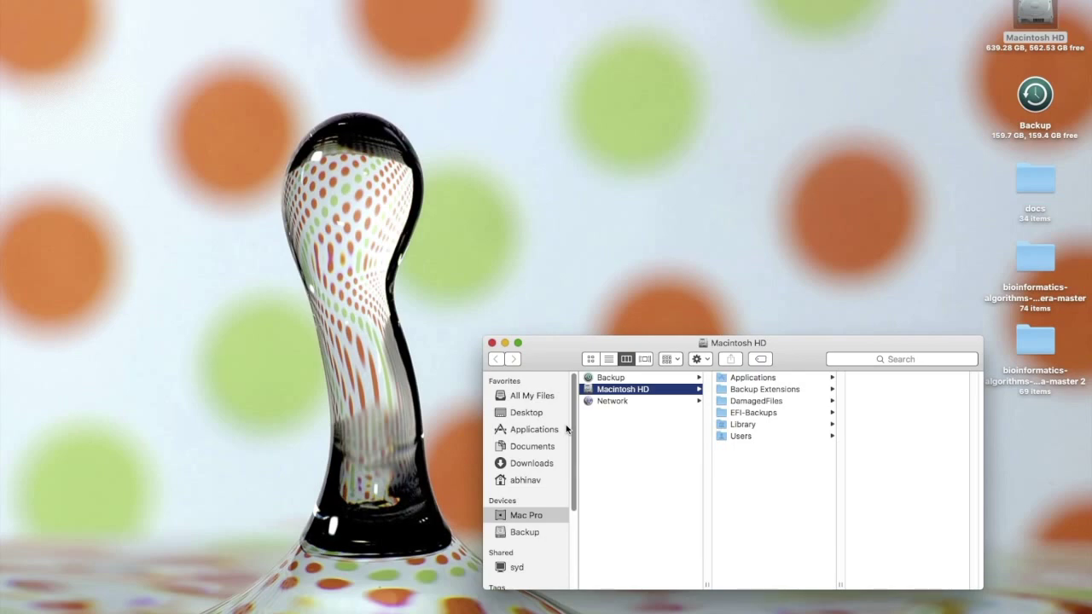
{"action": "left_click", "coordinate": [830, 608]}
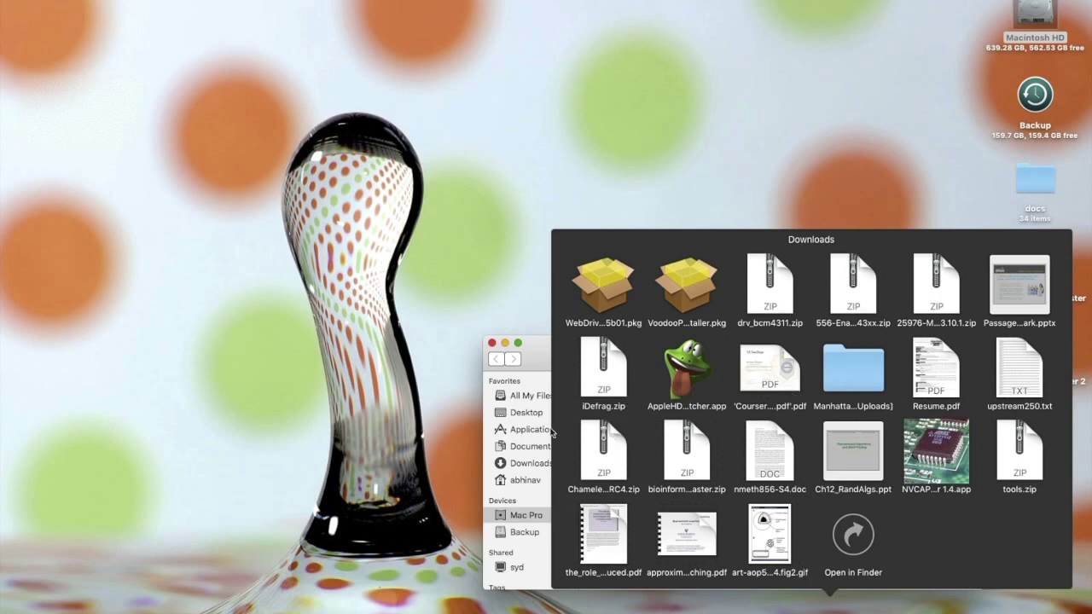
{"action": "left_click", "coordinate": [480, 234]}
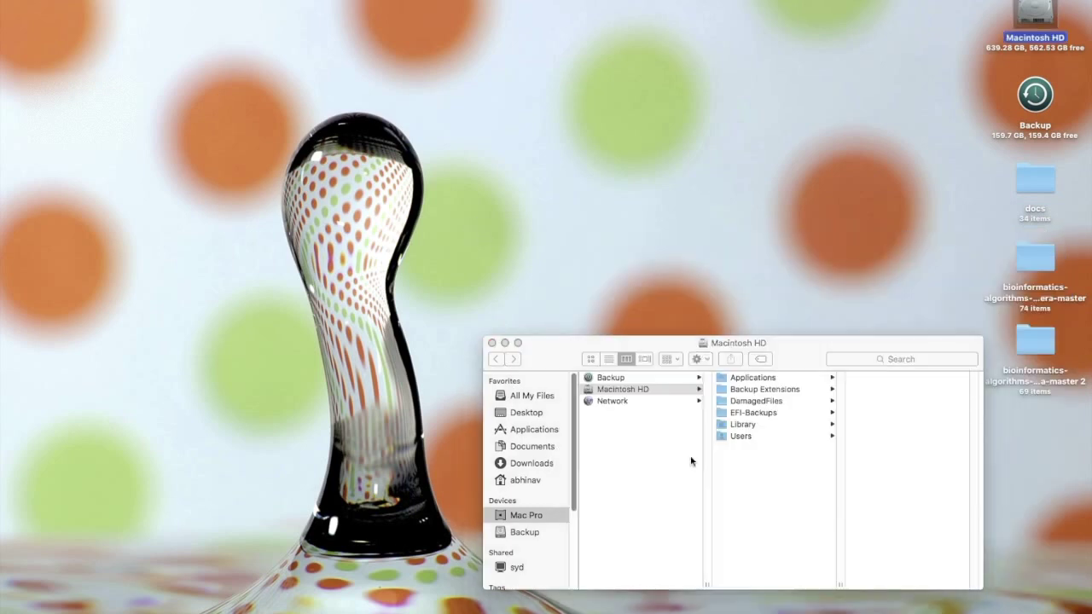
{"action": "left_click", "coordinate": [697, 505]}
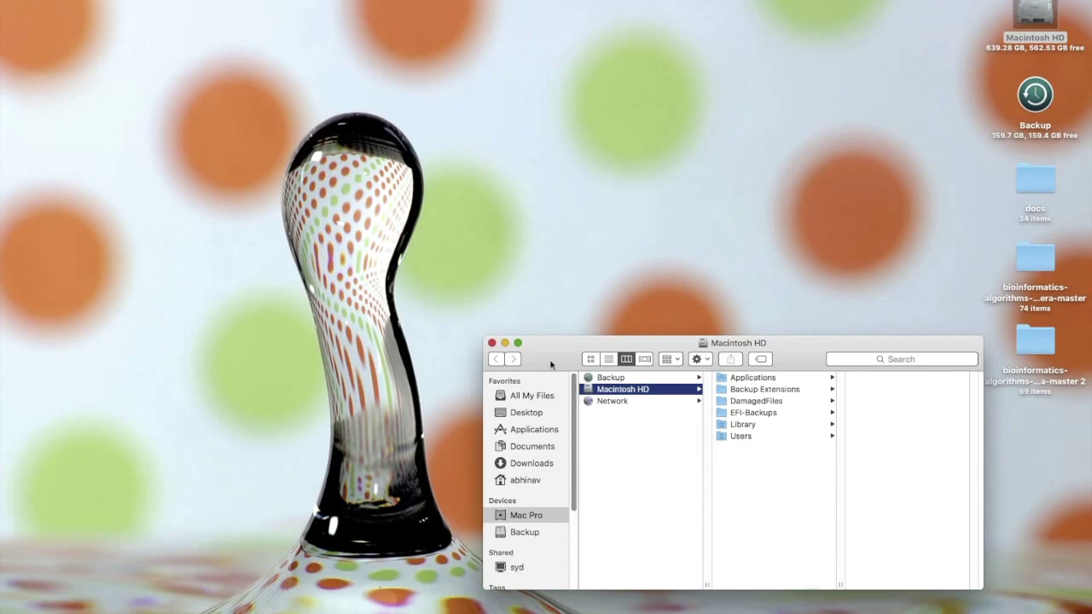
{"action": "left_click_drag", "start_coordinate": [556, 338], "coordinate": [444, 288]}
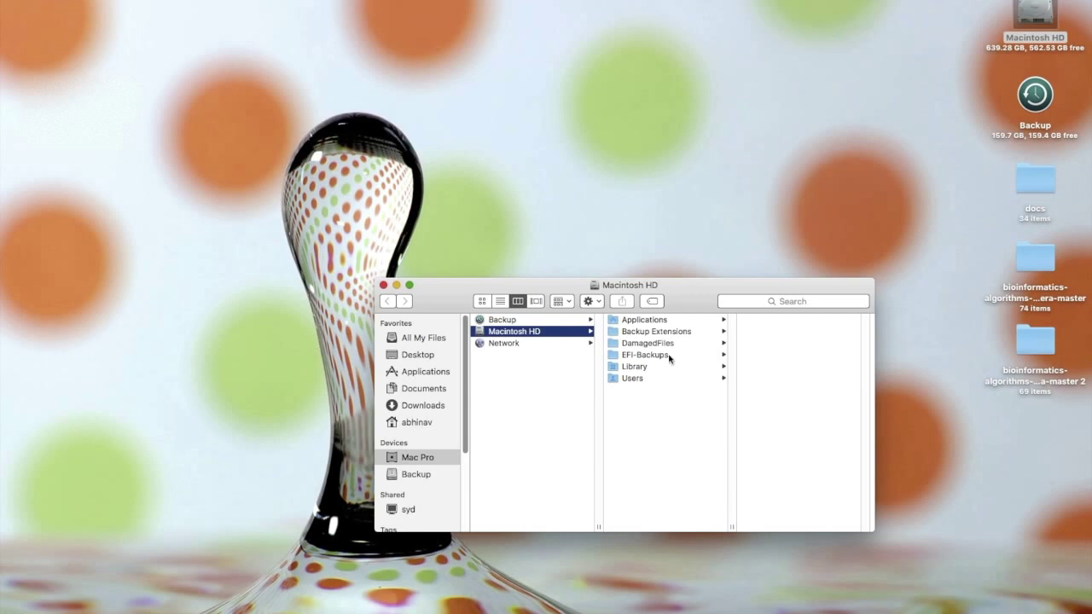
{"action": "left_click", "coordinate": [384, 285]}
{"action": "left_click", "coordinate": [476, 284]}
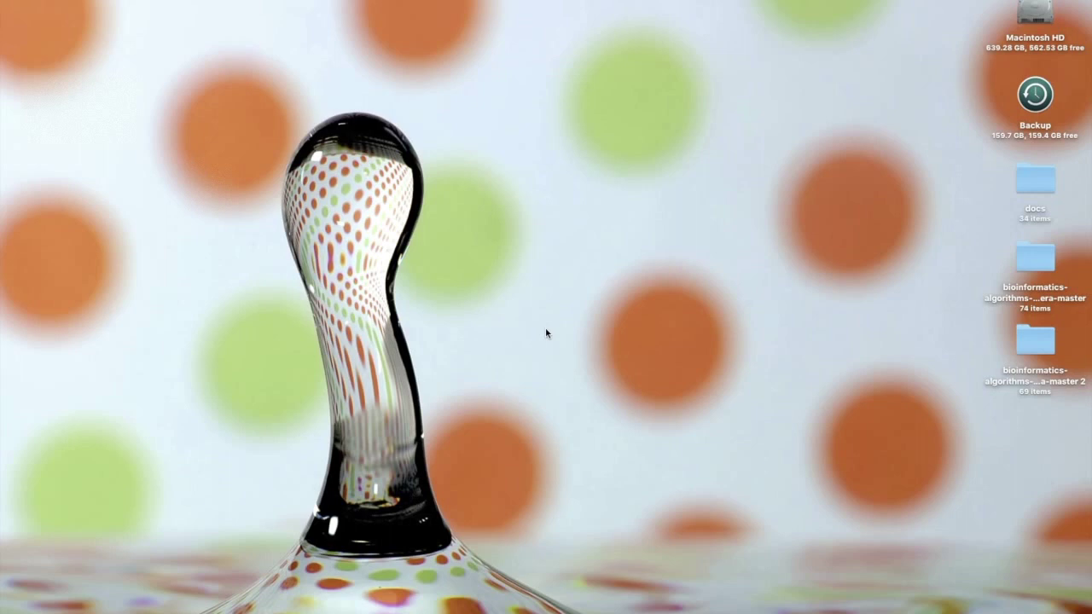
Step: Launch Disk Utility on Macintosh HD, cancel First Aid, and open a Terminal window
{"action": "mouse_move", "coordinate": [624, 611]}
{"action": "left_click", "coordinate": [626, 607]}
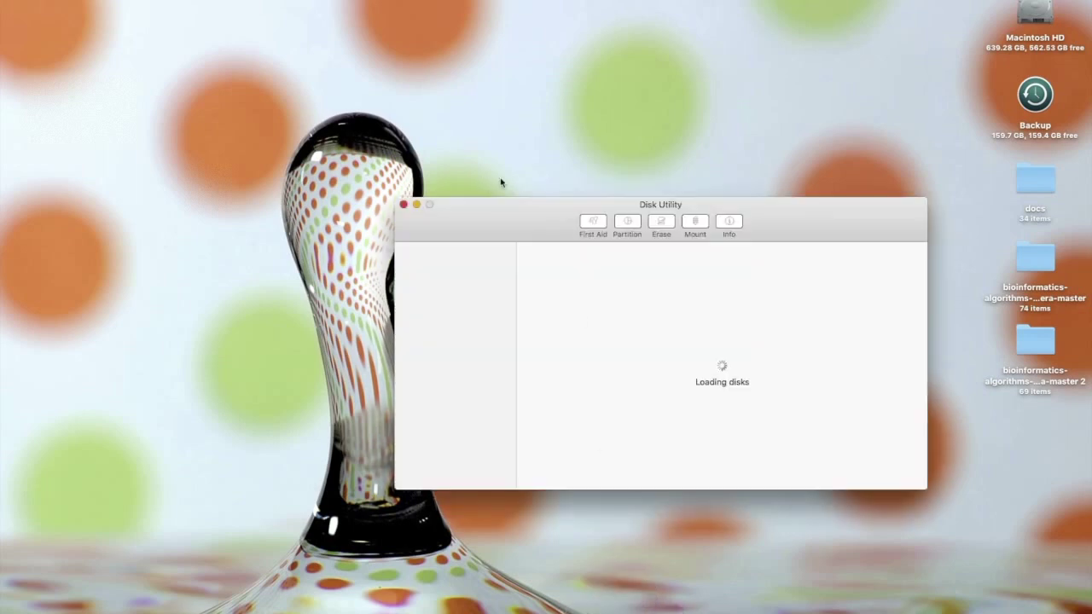
{"action": "left_click_drag", "start_coordinate": [519, 214], "coordinate": [432, 187]}
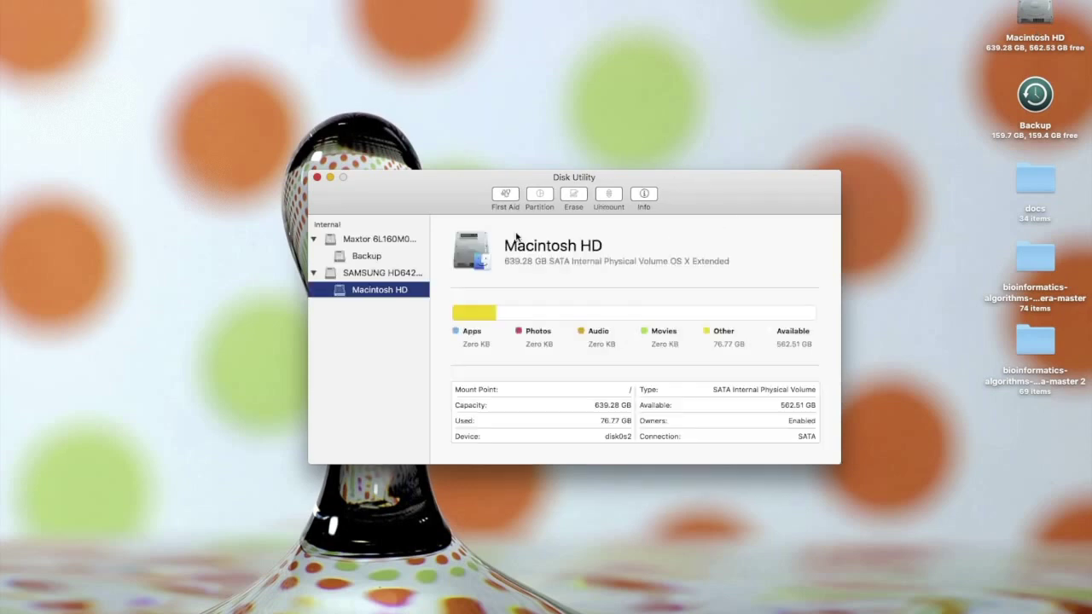
{"action": "left_click_drag", "start_coordinate": [506, 210], "coordinate": [471, 187]}
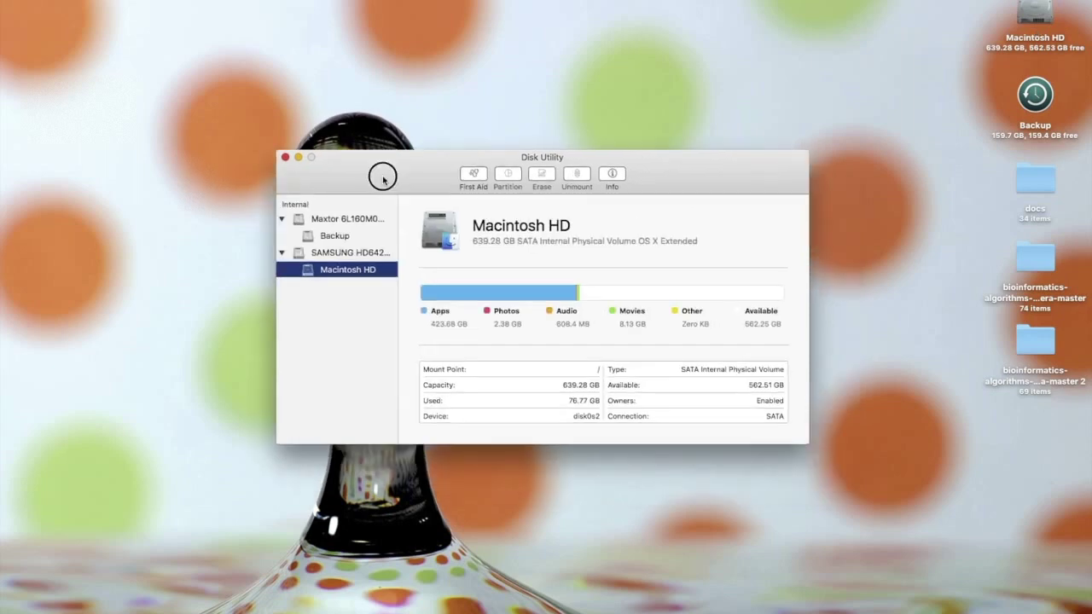
{"action": "left_click", "coordinate": [467, 175]}
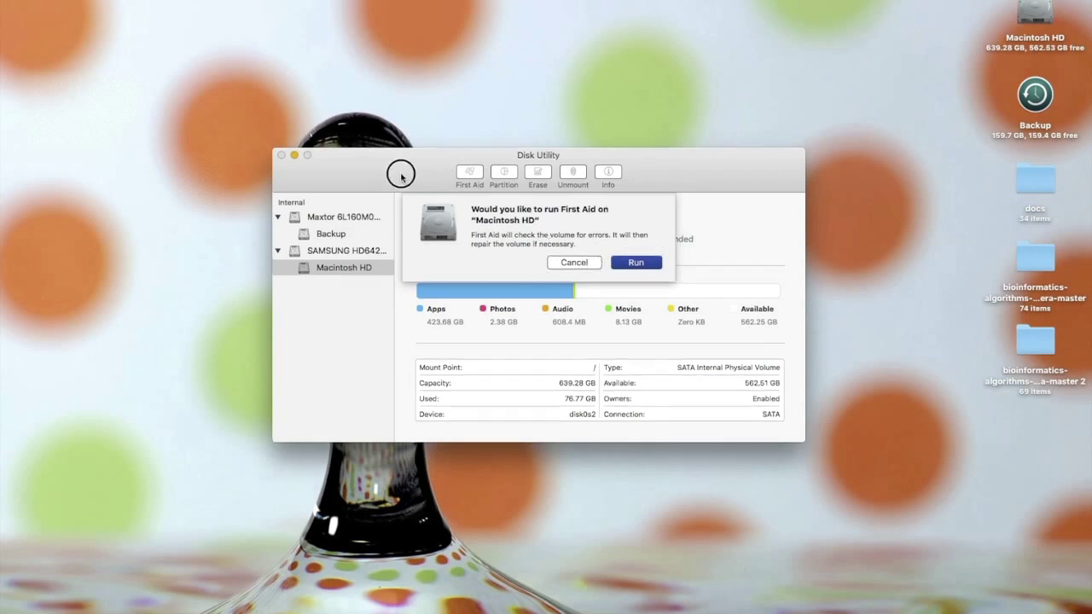
{"action": "left_click_drag", "start_coordinate": [389, 170], "coordinate": [351, 182]}
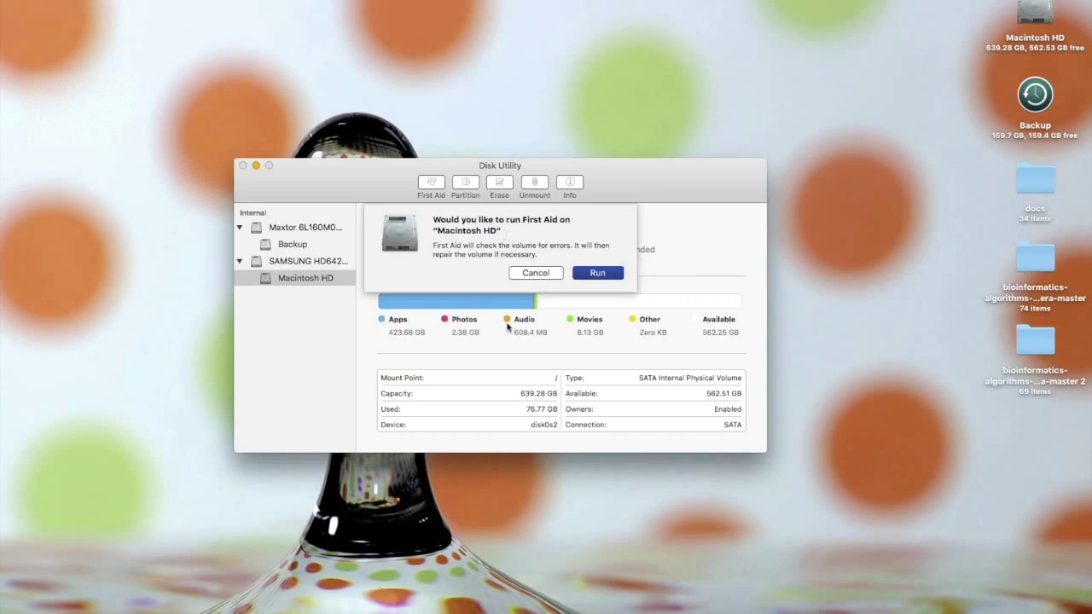
{"action": "left_click", "coordinate": [523, 273]}
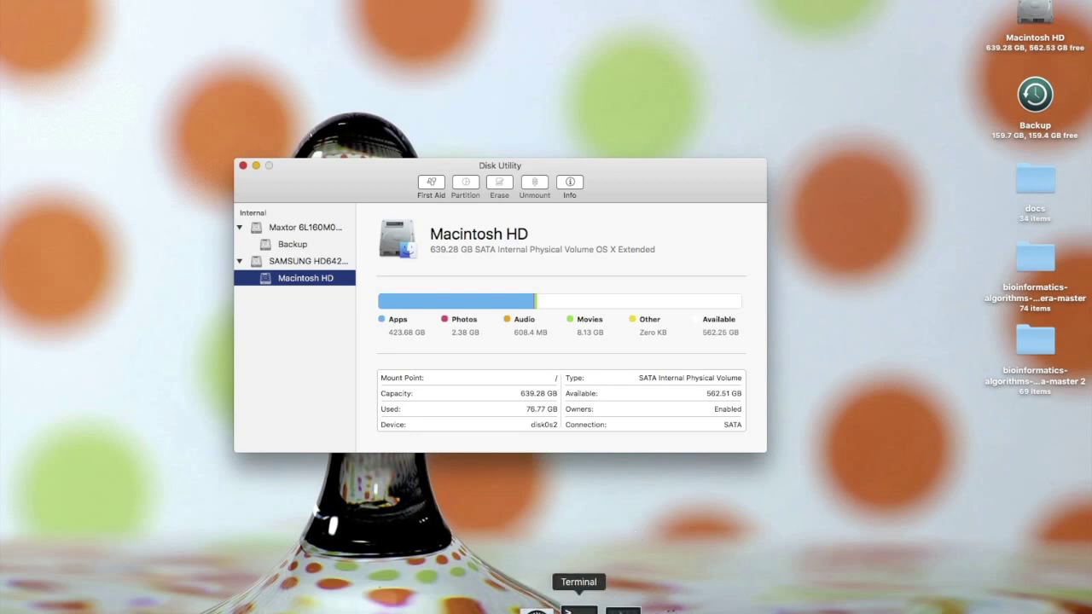
{"action": "left_click", "coordinate": [583, 610]}
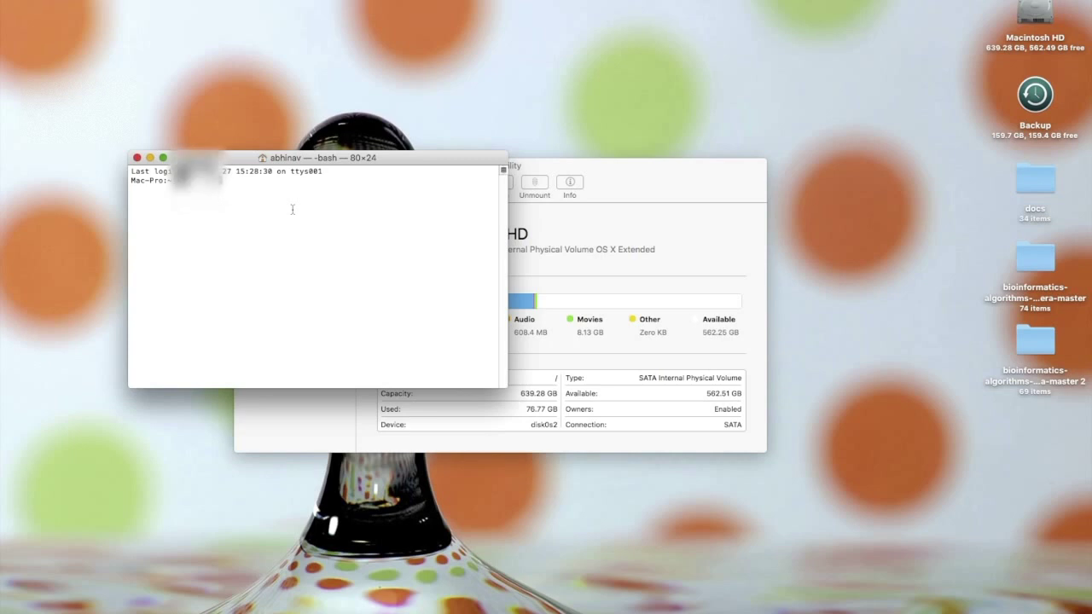
Step: Run 'defaults write com.apple.dashboard mcx-disabled -boolean YES; killall Dock' in Terminal
{"action": "type", "text": "sudo su"}
{"action": "key", "text": "BackSpace"}
{"action": "key", "text": "BackSpace"}
{"action": "key", "text": "BackSpace"}
{"action": "key", "text": "BackSpace"}
{"action": "key", "text": "BackSpace"}
{"action": "key", "text": "BackSpace"}
{"action": "key", "text": "BackSpace"}
{"action": "type", "text": "defaults write com.apple.dashboard mcx-disabled -boolean YES; killall Dock"}
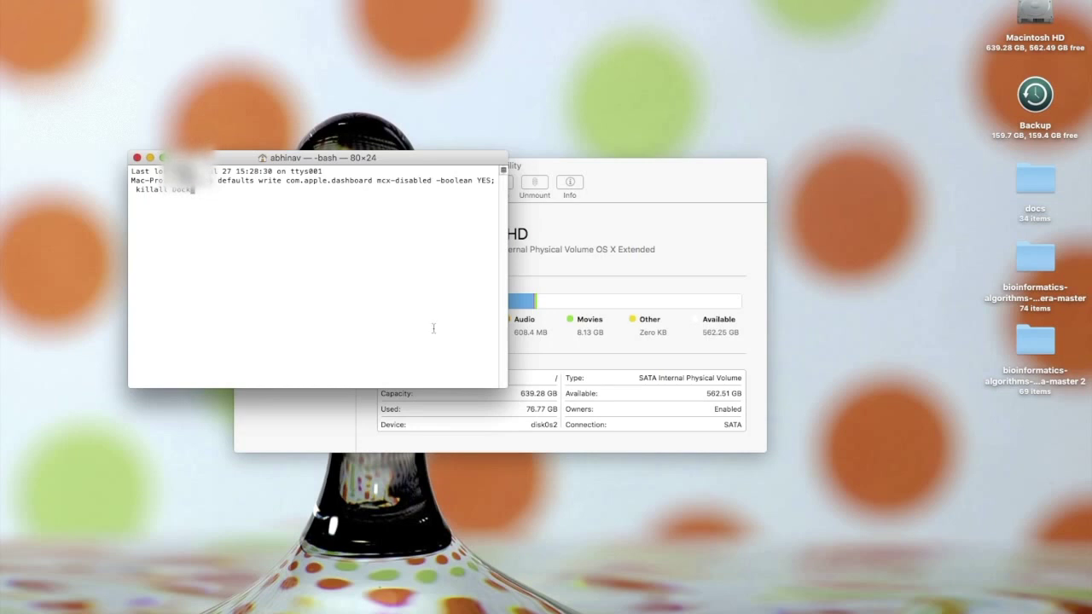
{"action": "key", "text": "super+a"}
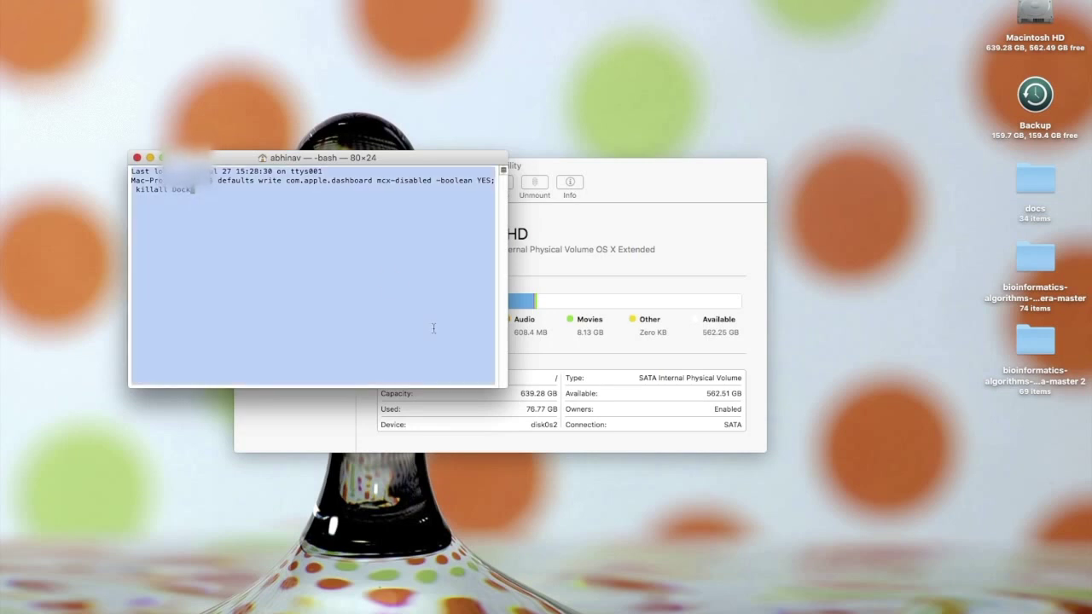
{"action": "left_click", "coordinate": [331, 271]}
{"action": "key", "text": "super+q"}
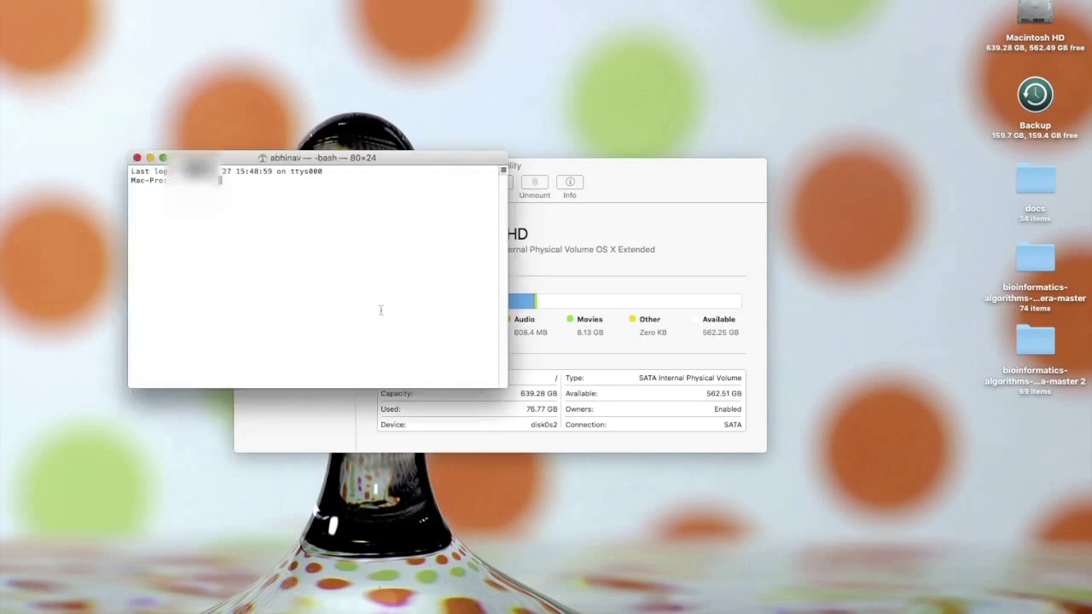
{"action": "type", "text": "defaults write com.apple.dashboard mcx-disabled -boolean YES; killall Dock"}
{"action": "key", "text": "Return"}
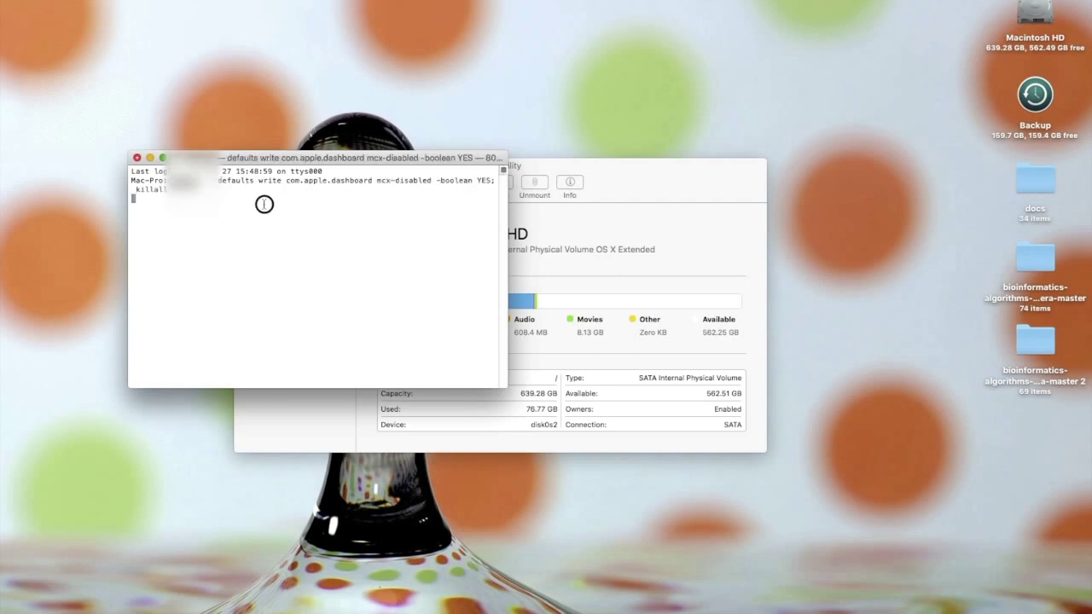
Step: Recall the repair_packages --verify --standard-pkgs command at the prompt
{"action": "left_click_drag", "start_coordinate": [261, 201], "coordinate": [134, 182]}
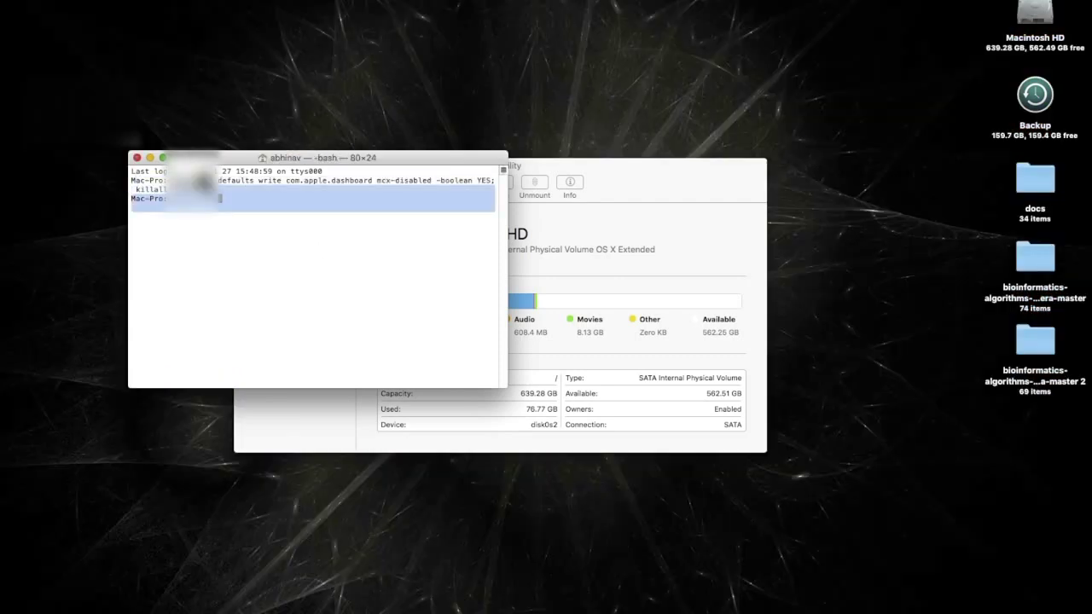
{"action": "left_click", "coordinate": [346, 305]}
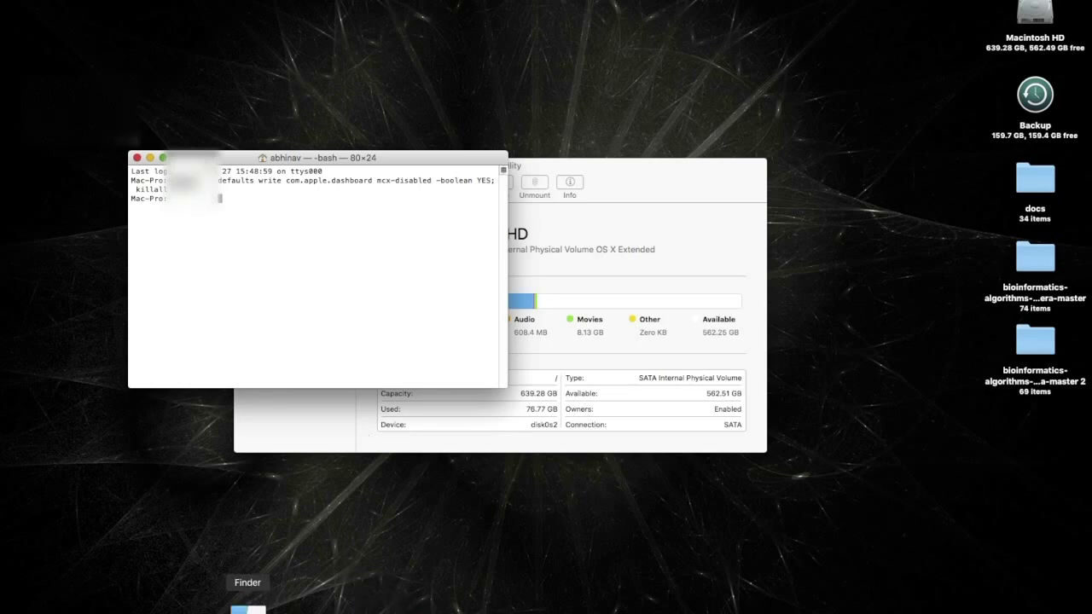
{"action": "key", "text": "Up"}
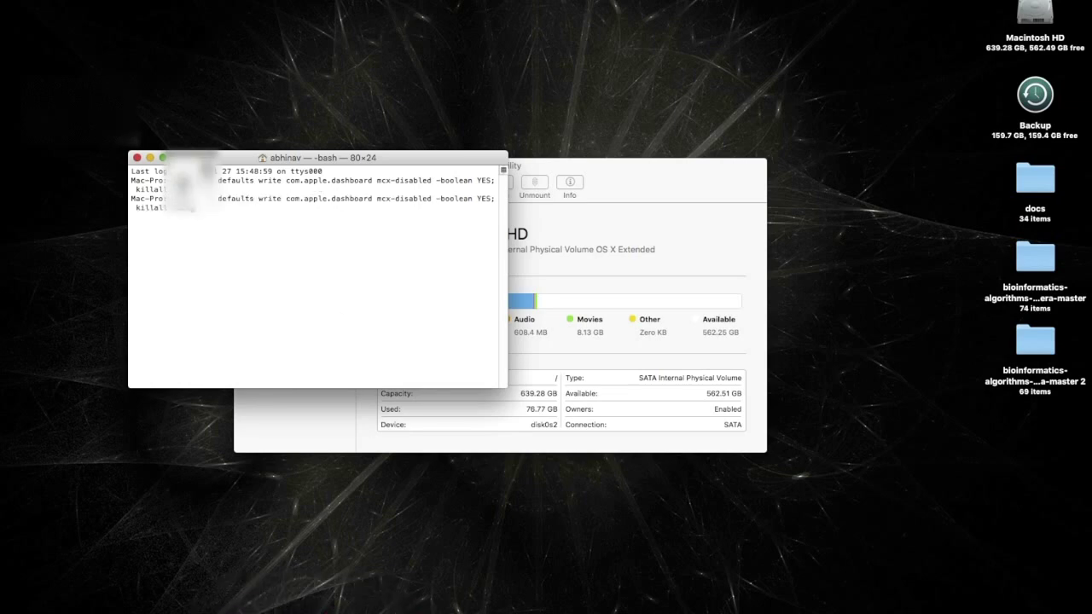
{"action": "key", "text": "Up"}
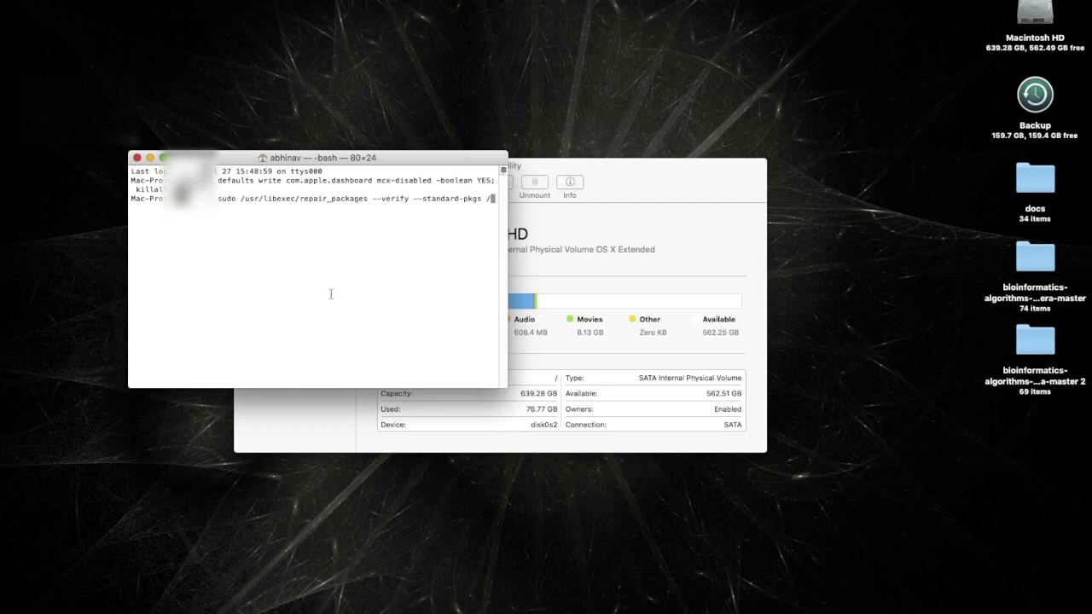
Step: Leave 'sudo /usr/libexec/repair_packages --verify --standard-pkgs /' unrun and move Terminal down-right
{"action": "double_click", "coordinate": [377, 211]}
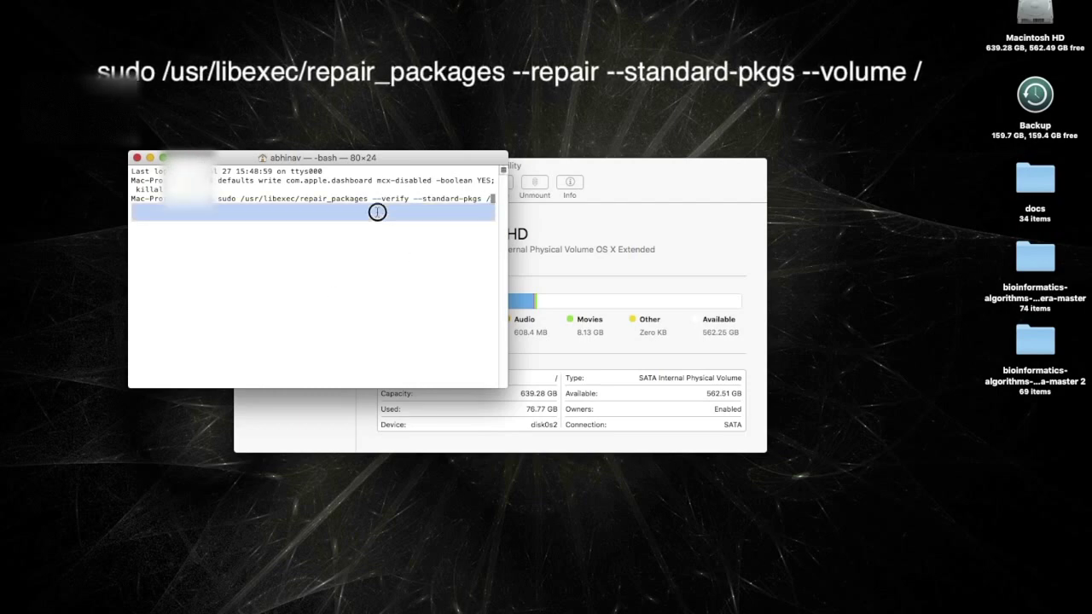
{"action": "left_click_drag", "start_coordinate": [219, 199], "coordinate": [495, 199]}
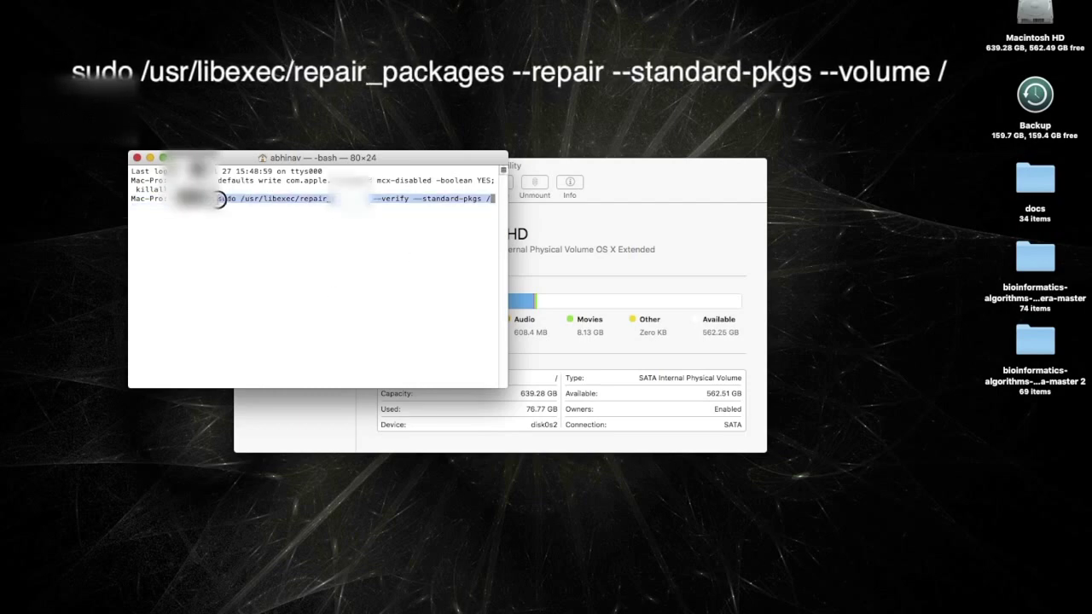
{"action": "left_click", "coordinate": [219, 199]}
{"action": "left_click_drag", "start_coordinate": [219, 199], "coordinate": [238, 198]}
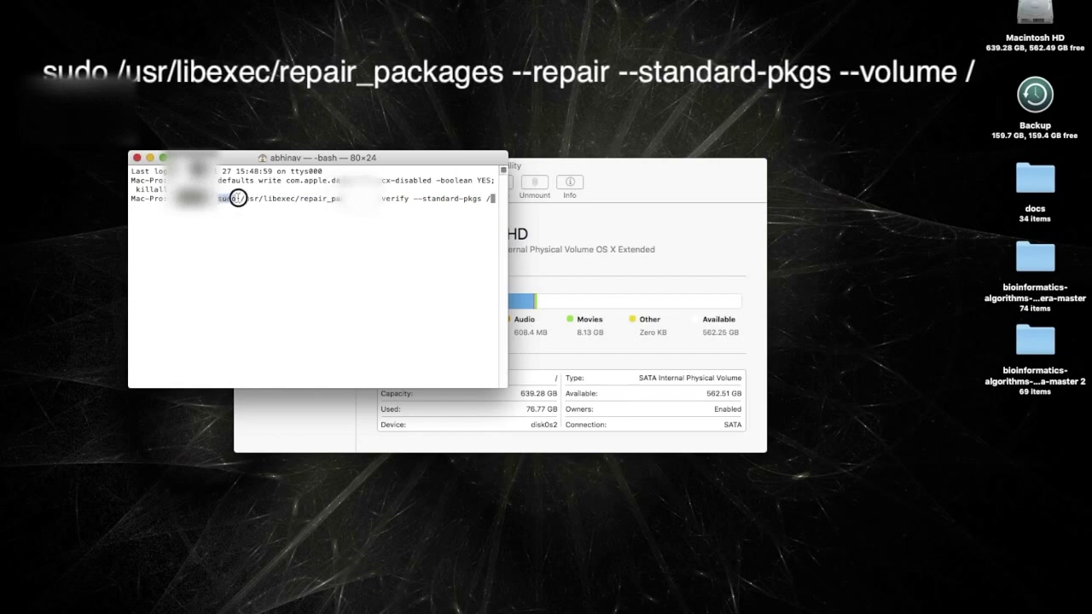
{"action": "left_click_drag", "start_coordinate": [495, 199], "coordinate": [219, 200]}
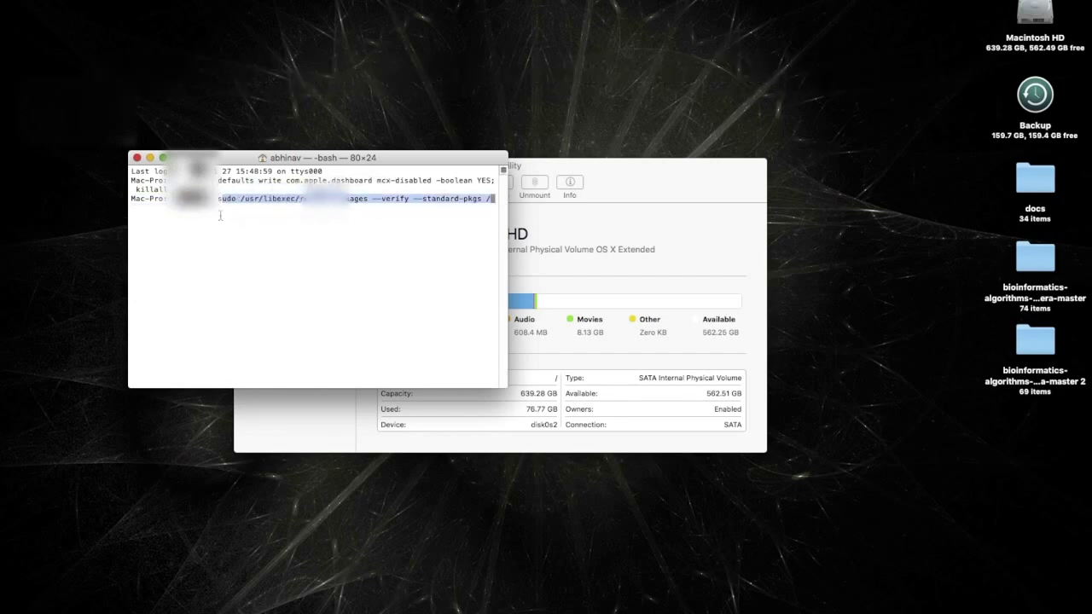
{"action": "left_click", "coordinate": [479, 220]}
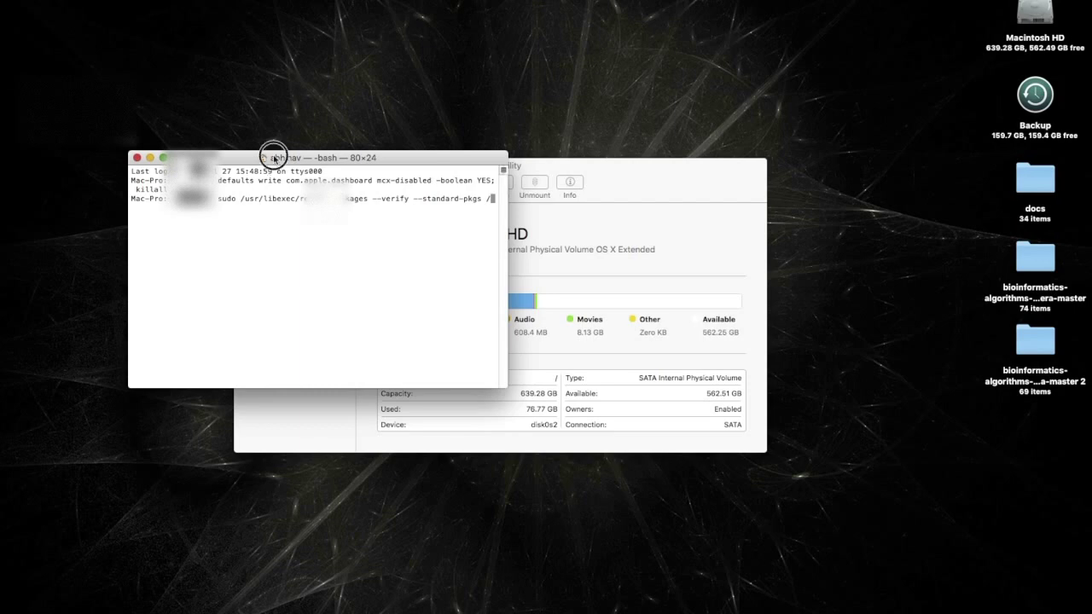
{"action": "left_click_drag", "start_coordinate": [274, 159], "coordinate": [480, 176]}
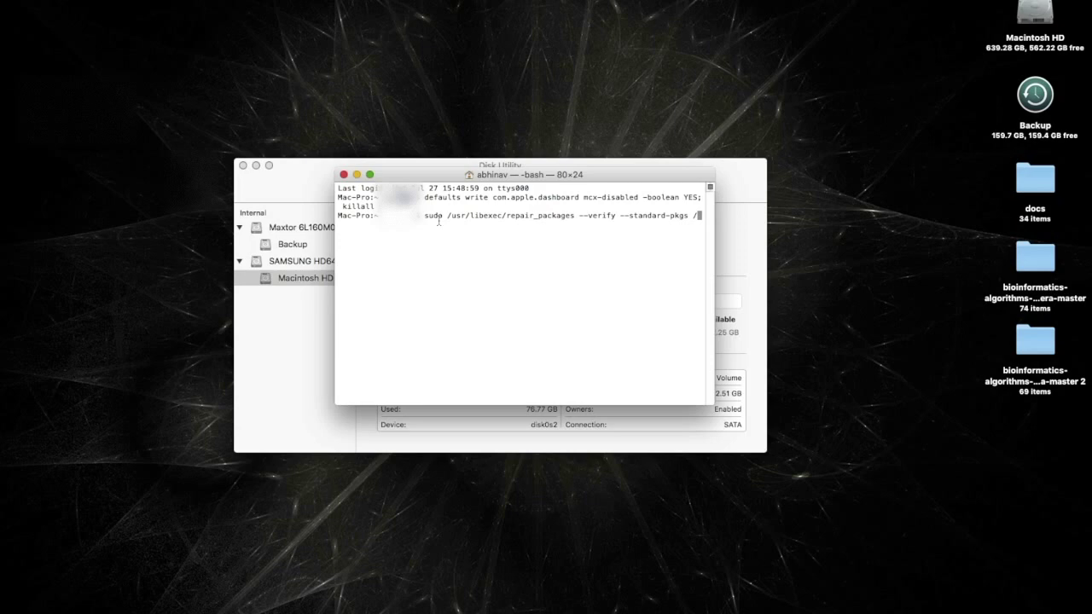
{"action": "left_click", "coordinate": [578, 176]}
Step: Launch App Store from the Apple menu and review its Updates page for the last 30 days
{"action": "left_click", "coordinate": [13, 0]}
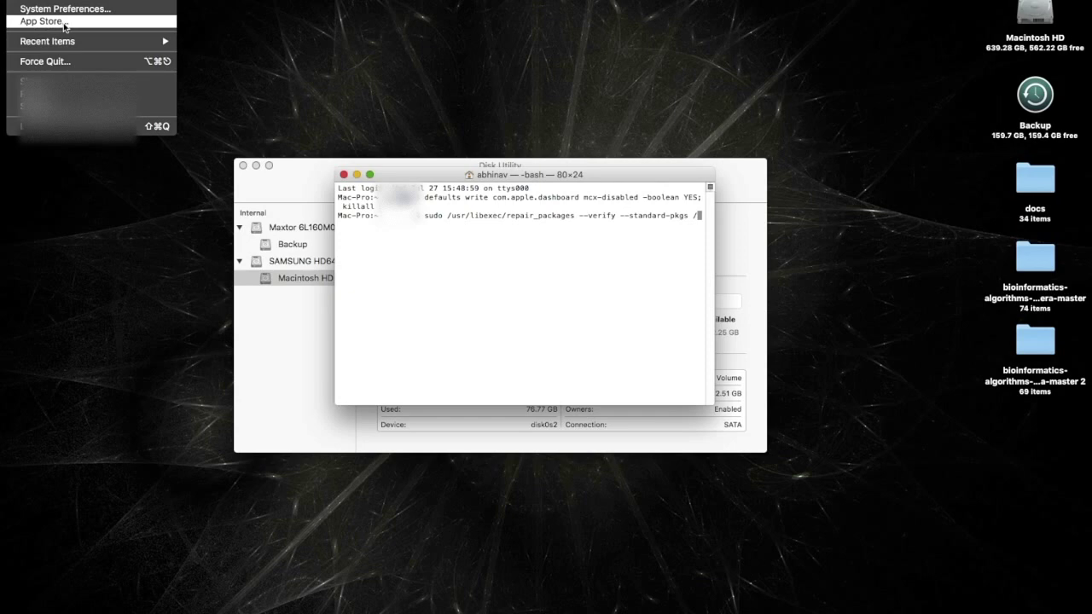
{"action": "left_click", "coordinate": [64, 26]}
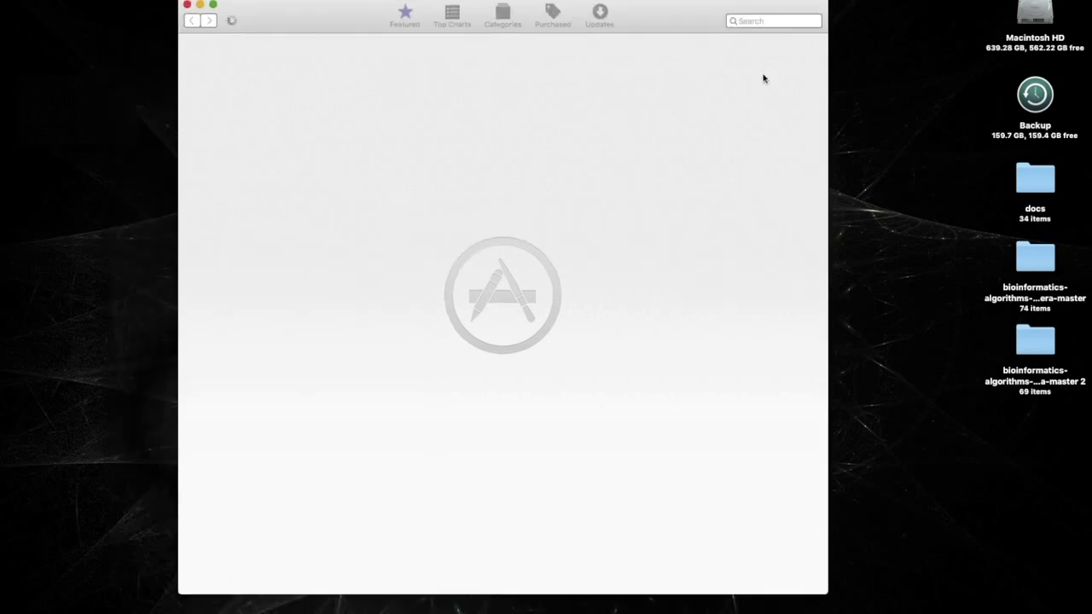
{"action": "left_click", "coordinate": [599, 12]}
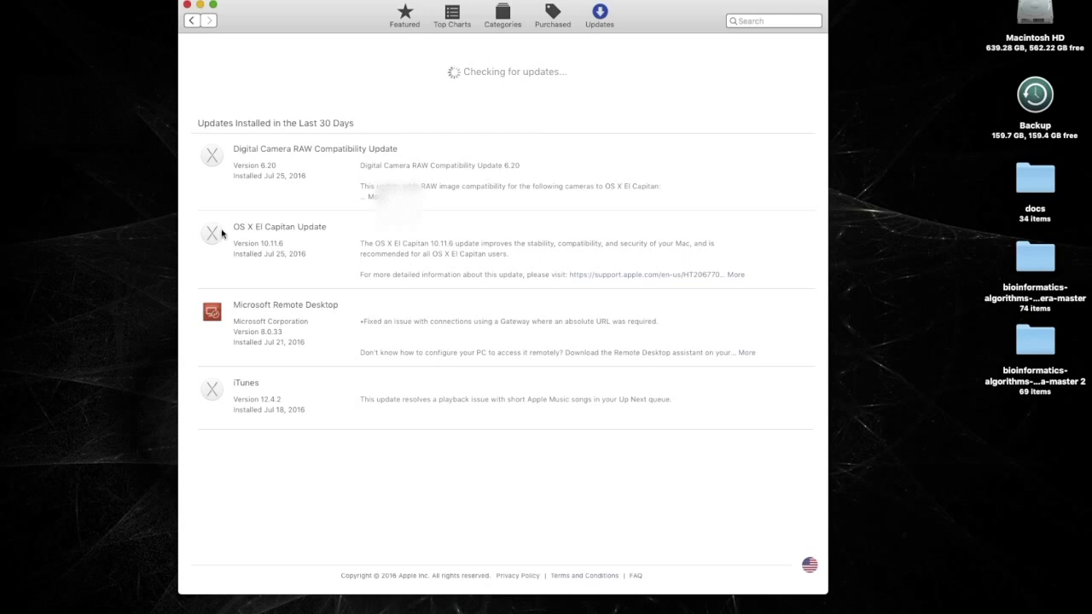
{"action": "left_click_drag", "start_coordinate": [418, 257], "coordinate": [511, 257]}
{"action": "left_click", "coordinate": [520, 257]}
{"action": "left_click", "coordinate": [326, 244]}
{"action": "left_click", "coordinate": [455, 270]}
Step: Close App Store and bring up System Preferences' Accessibility pane with Increase contrast on
{"action": "left_click", "coordinate": [188, 5]}
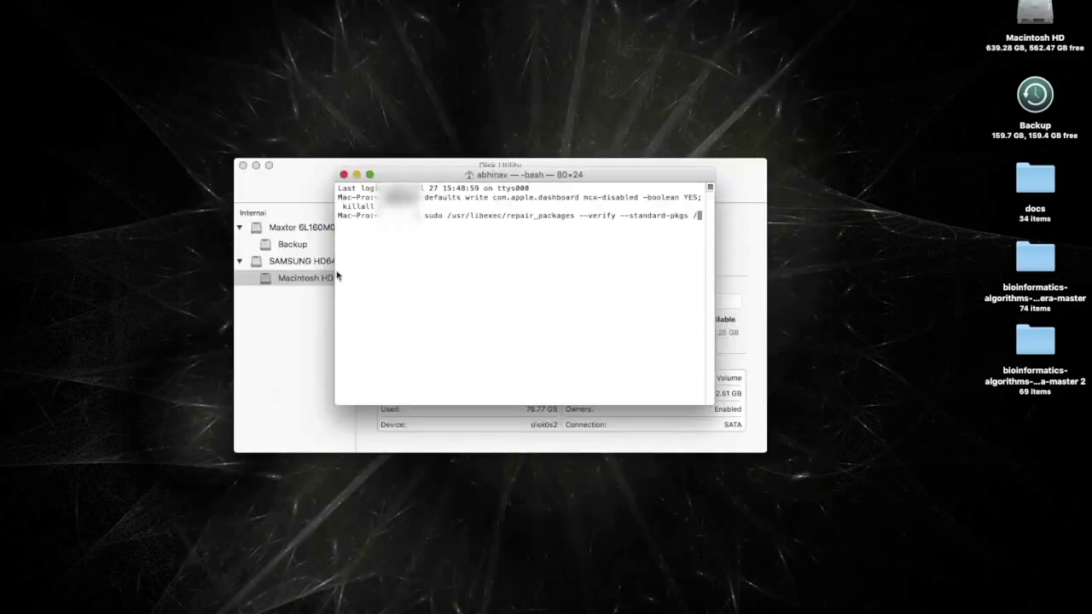
{"action": "mouse_move", "coordinate": [567, 611]}
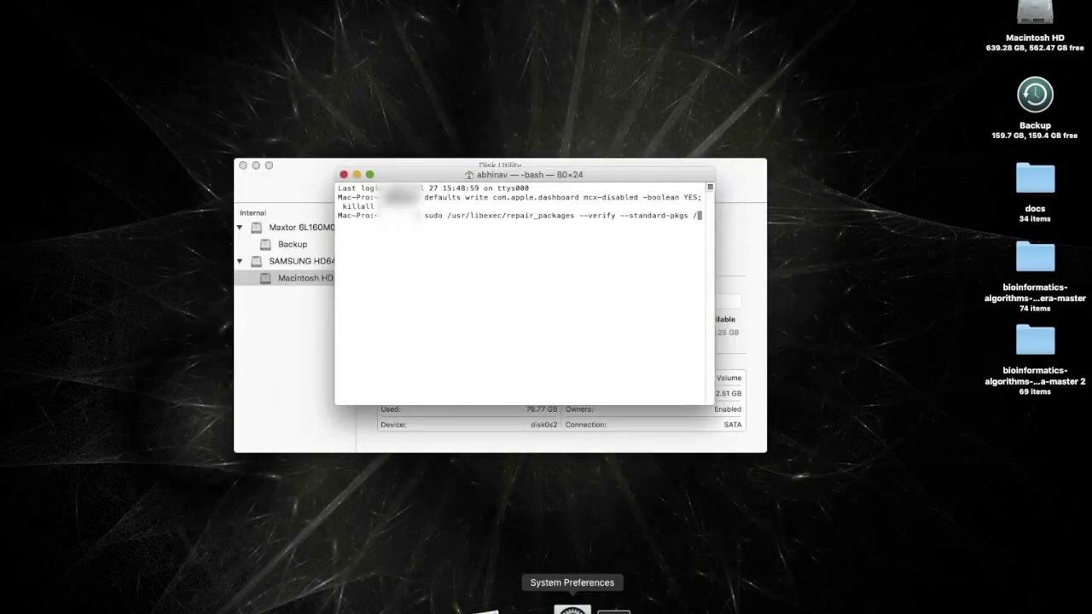
{"action": "left_click", "coordinate": [566, 607]}
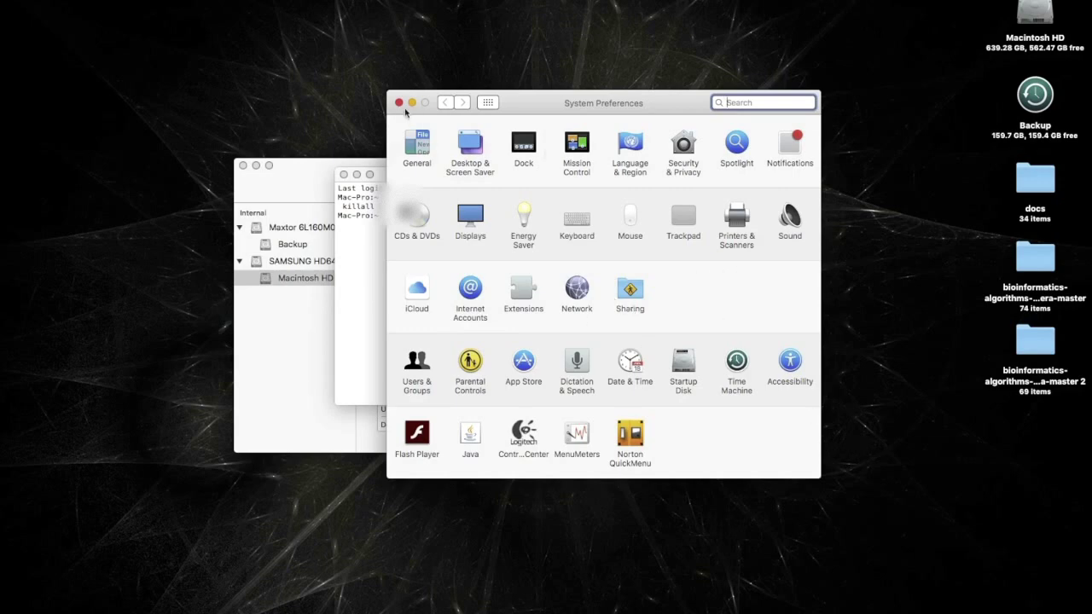
{"action": "left_click", "coordinate": [790, 361]}
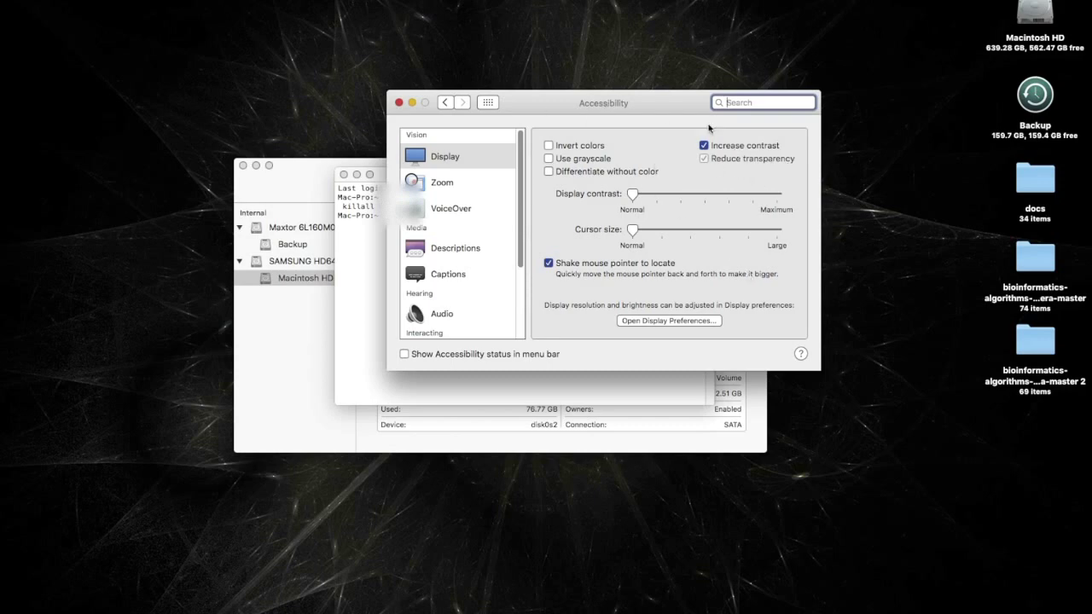
Step: Leave the Dock's 'Minimize windows using' at Scale effect, then return to Show All
{"action": "left_click", "coordinate": [498, 105]}
{"action": "left_click", "coordinate": [512, 146]}
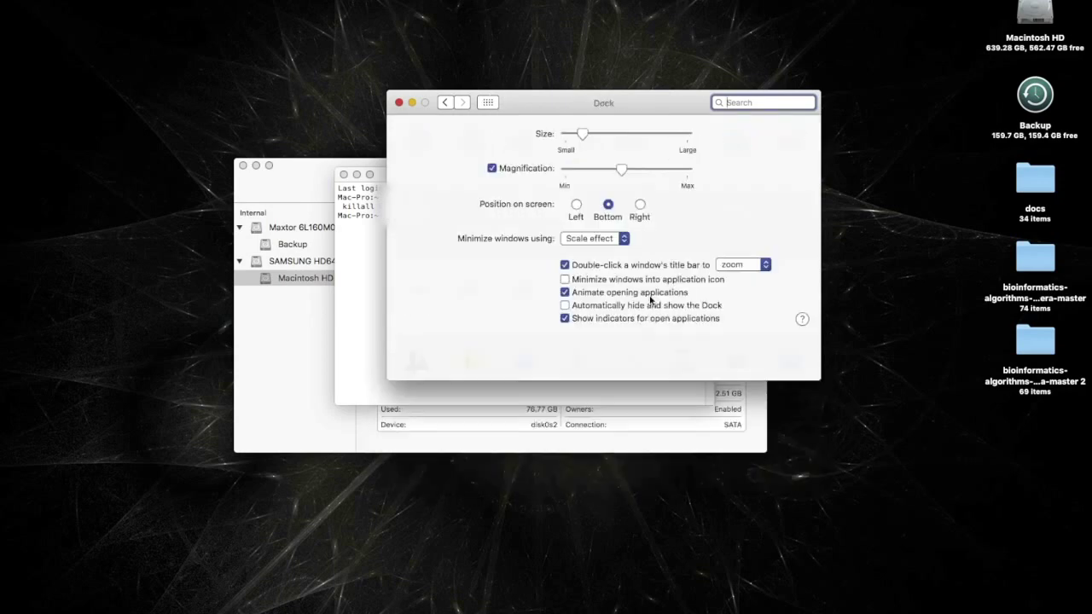
{"action": "left_click", "coordinate": [577, 238]}
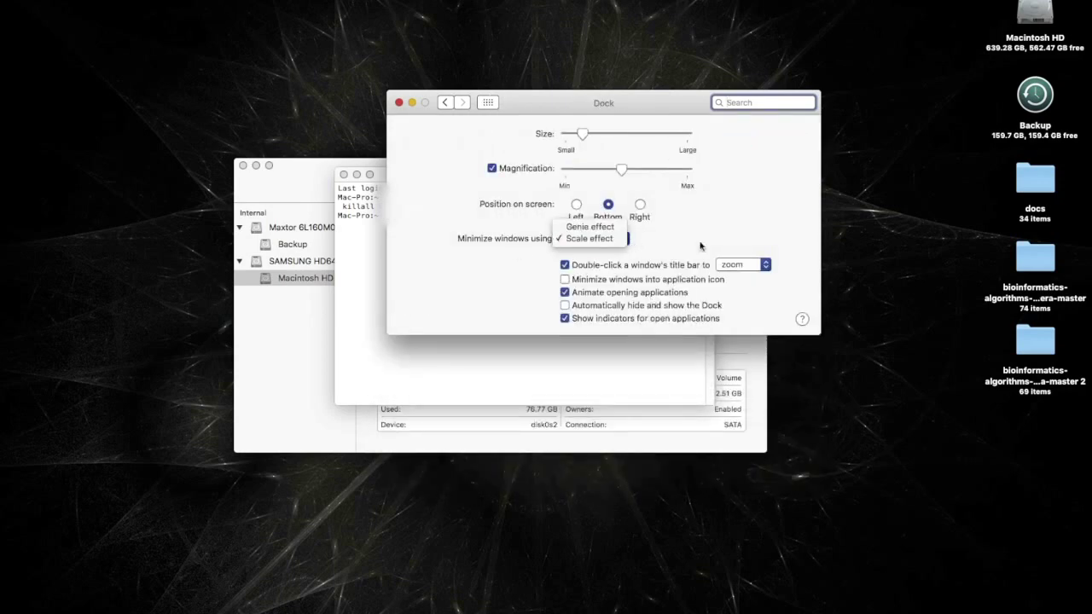
{"action": "left_click", "coordinate": [626, 240]}
{"action": "left_click", "coordinate": [612, 239]}
{"action": "left_click", "coordinate": [661, 249]}
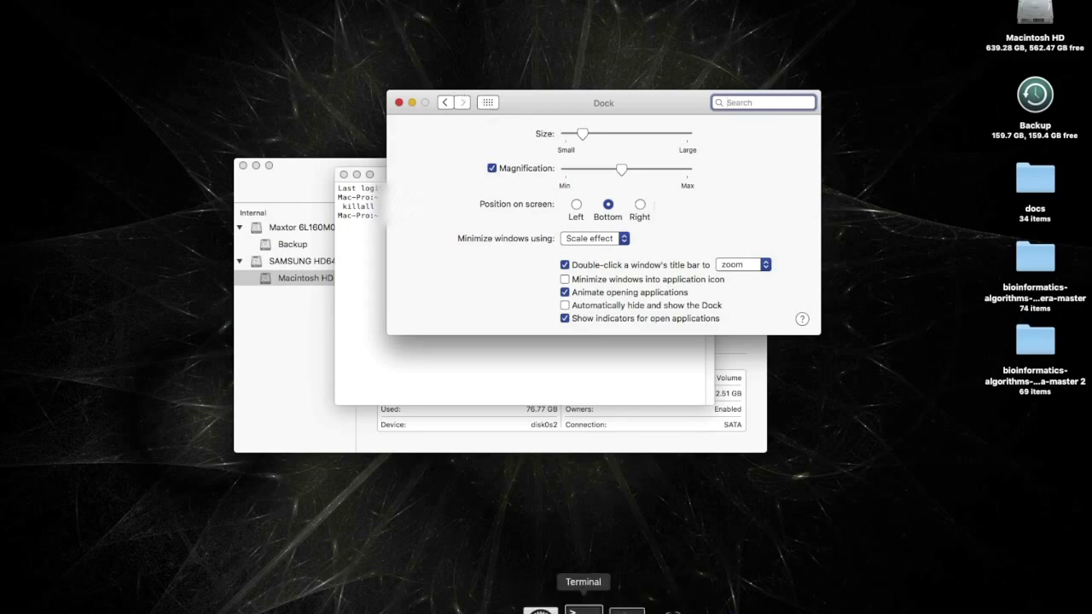
{"action": "left_click", "coordinate": [487, 103]}
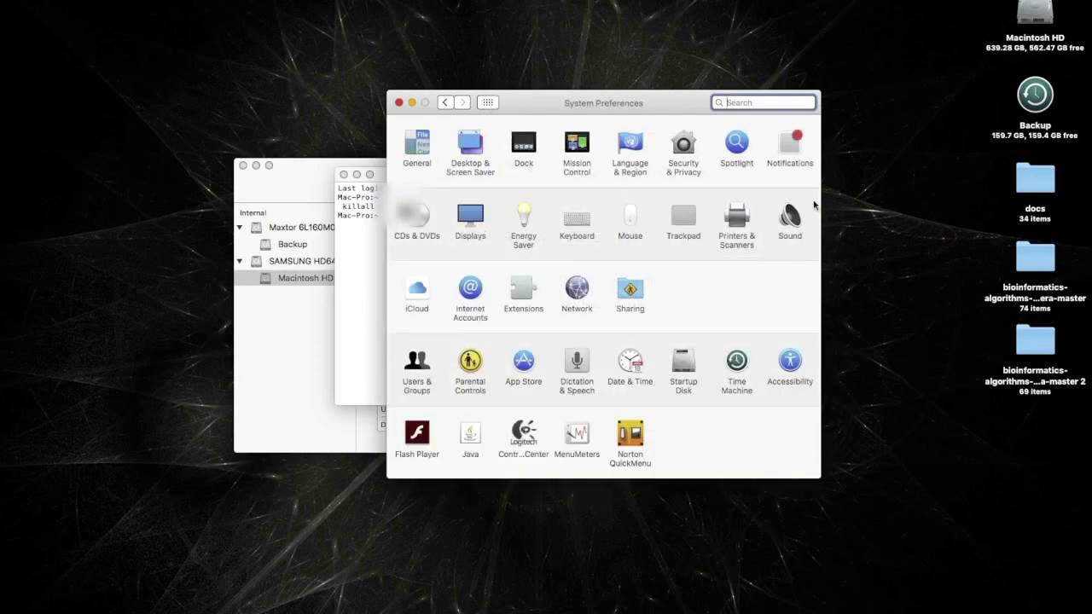
{"action": "left_click_drag", "start_coordinate": [652, 103], "coordinate": [599, 230]}
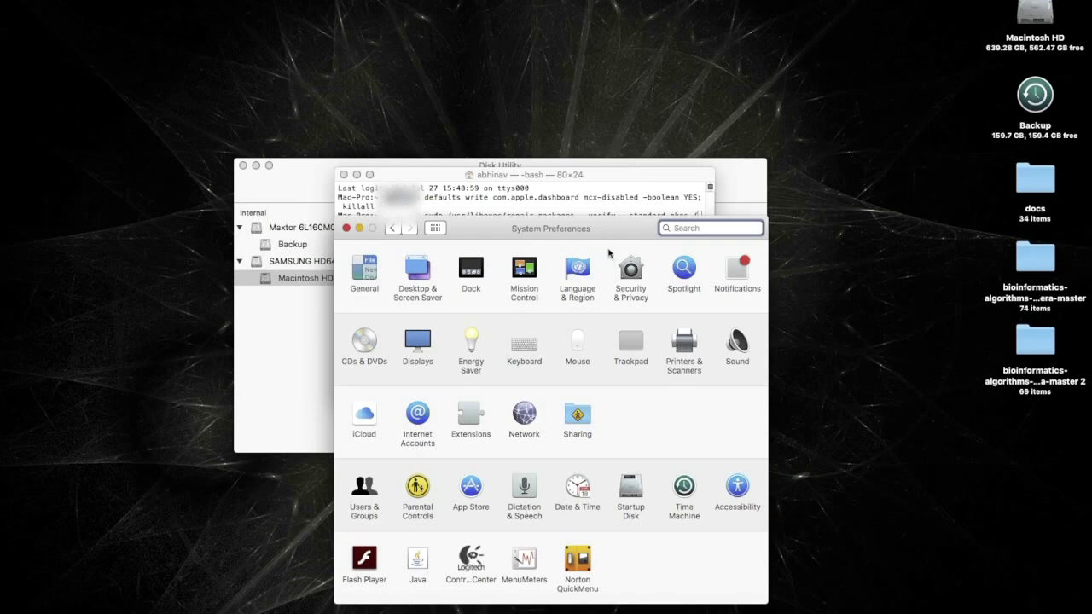
{"action": "left_click_drag", "start_coordinate": [592, 229], "coordinate": [647, 155]}
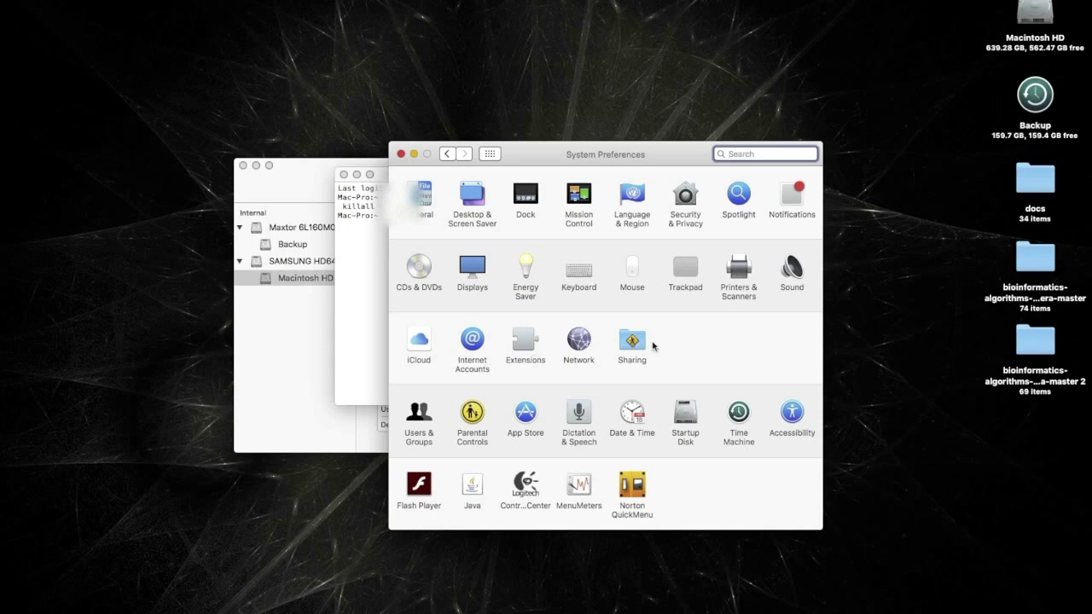
{"action": "left_click", "coordinate": [524, 344]}
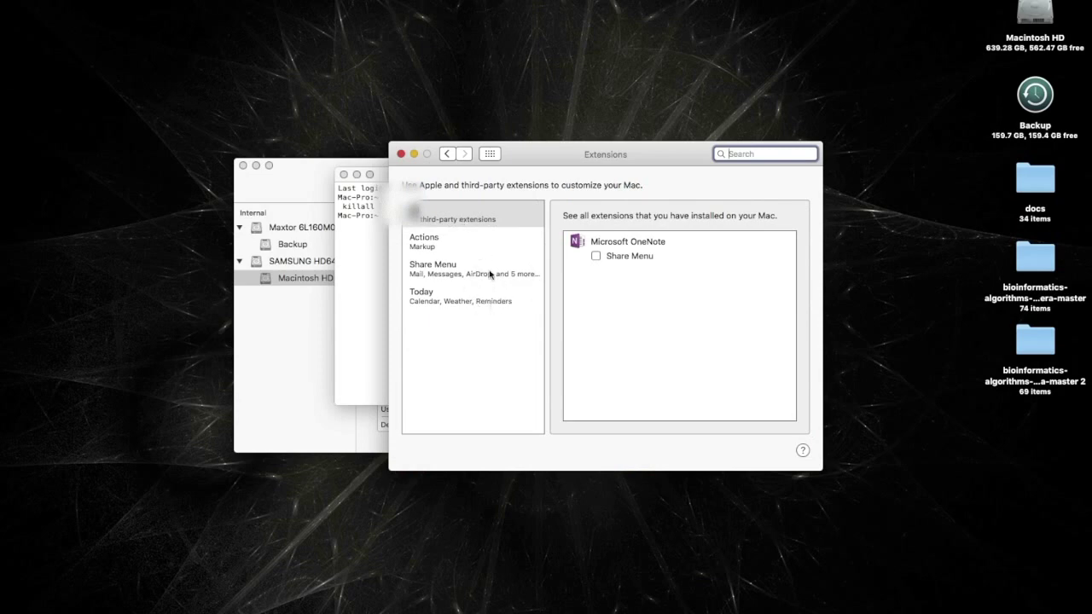
{"action": "left_click", "coordinate": [458, 246]}
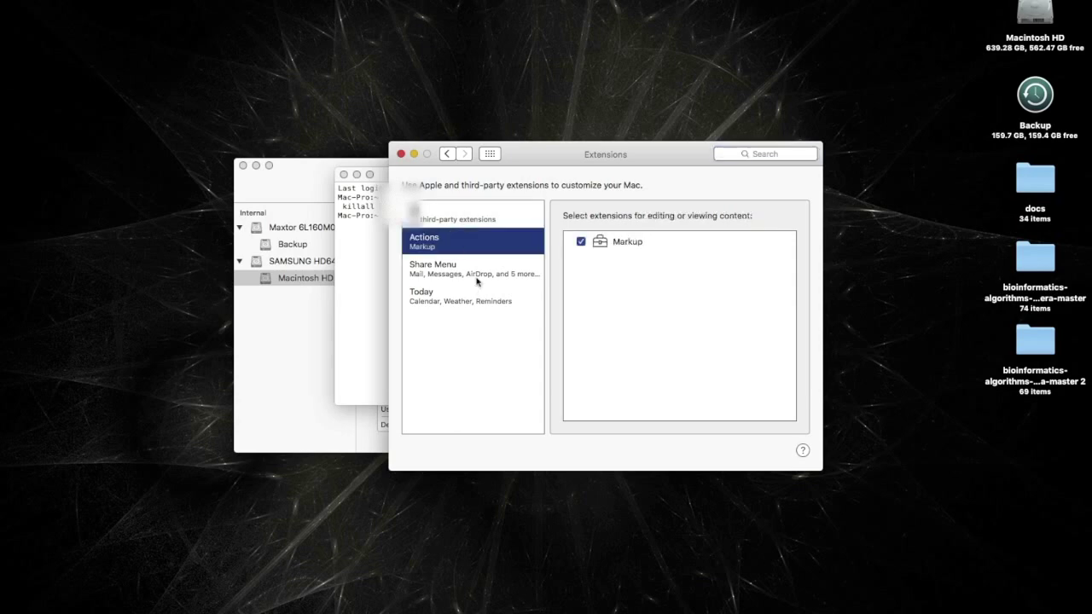
{"action": "left_click", "coordinate": [477, 294]}
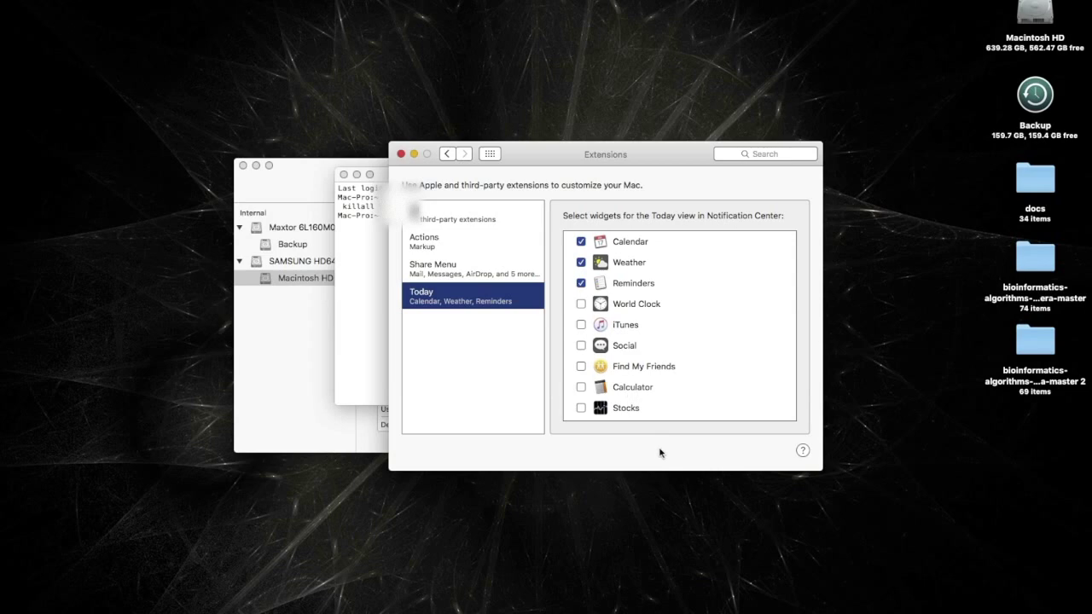
{"action": "left_click", "coordinate": [489, 154]}
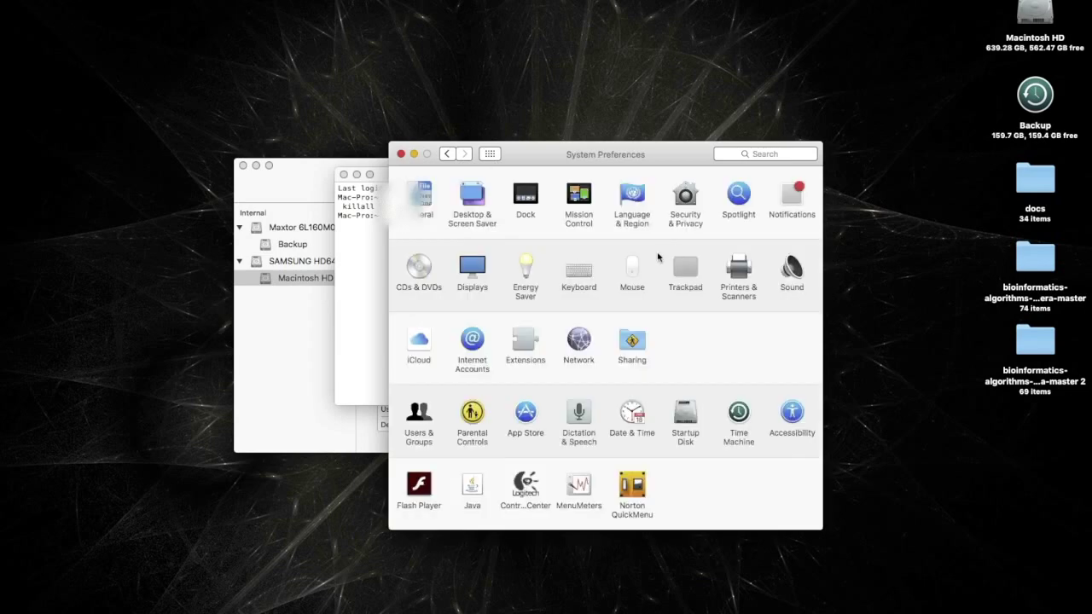
{"action": "left_click", "coordinate": [739, 194]}
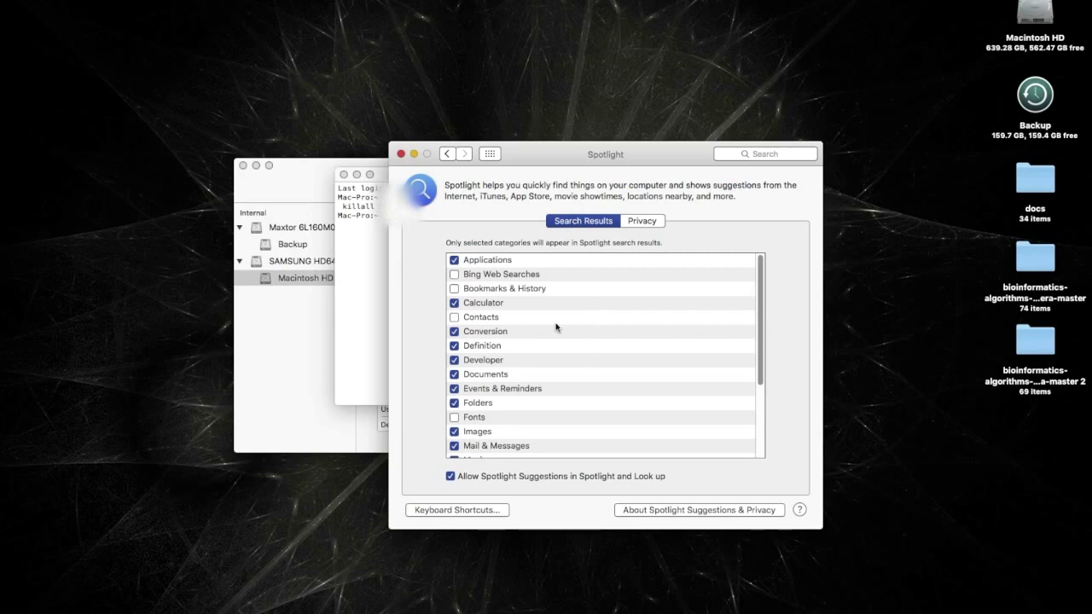
{"action": "scroll", "coordinate": [546, 341], "scroll_direction": "down", "scroll_amount": 5}
{"action": "scroll", "coordinate": [512, 359], "scroll_direction": "up", "scroll_amount": 5}
{"action": "scroll", "coordinate": [512, 367], "scroll_direction": "down", "scroll_amount": 5}
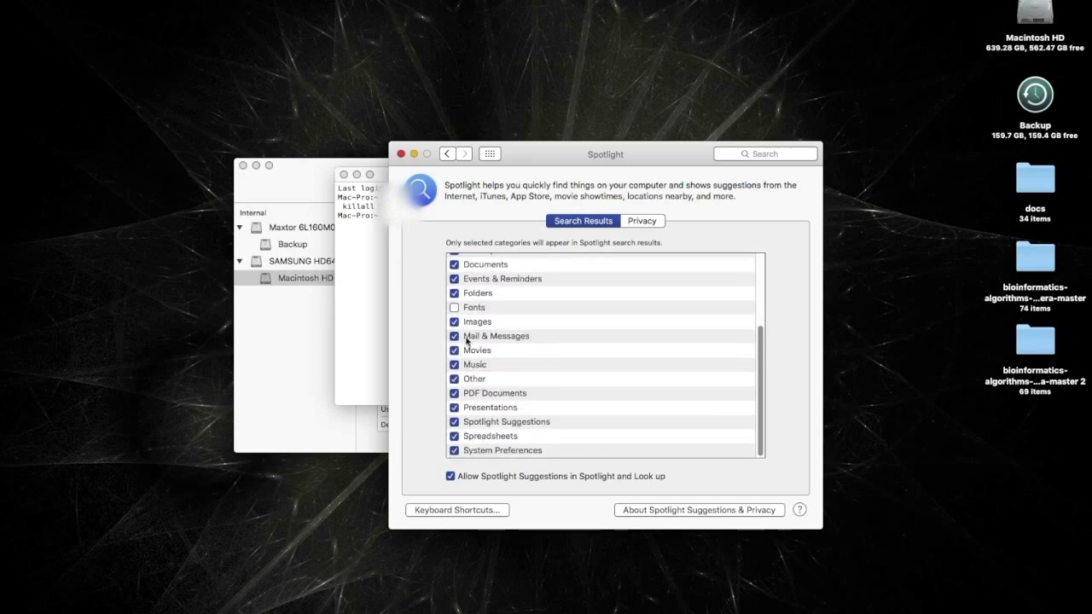
{"action": "scroll", "coordinate": [478, 341], "scroll_direction": "up", "scroll_amount": 5}
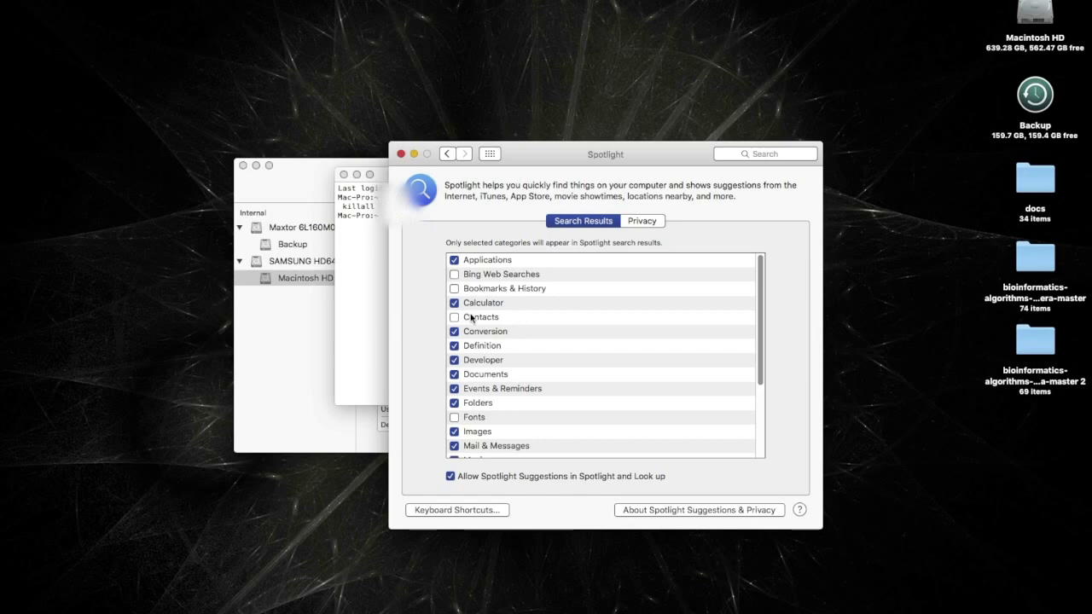
{"action": "scroll", "coordinate": [513, 426], "scroll_direction": "down", "scroll_amount": 4}
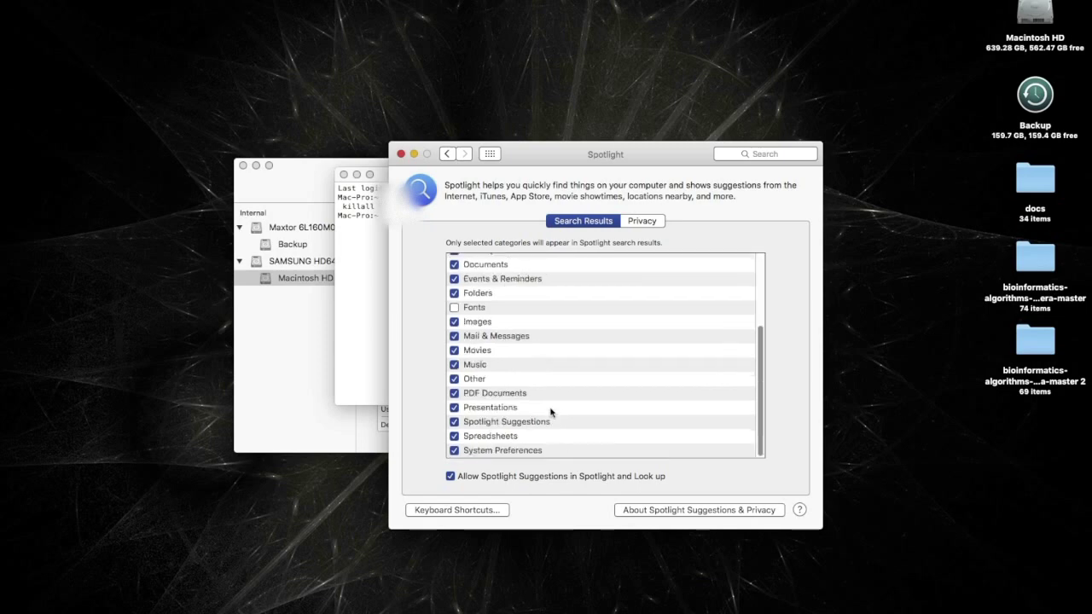
{"action": "scroll", "coordinate": [539, 368], "scroll_direction": "up", "scroll_amount": 4}
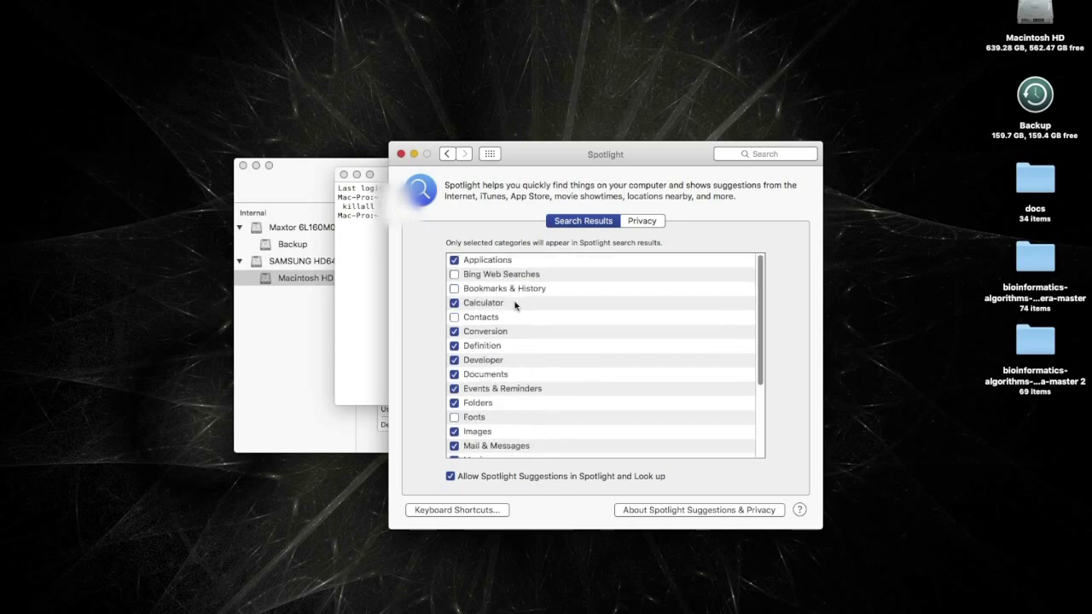
{"action": "scroll", "coordinate": [598, 339], "scroll_direction": "down", "scroll_amount": 4}
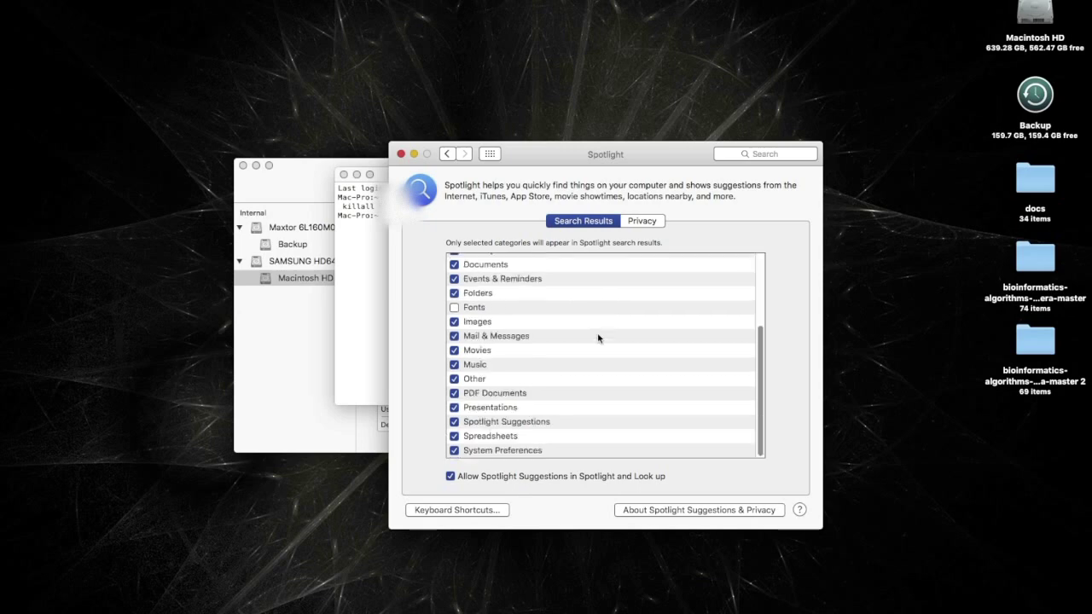
{"action": "scroll", "coordinate": [598, 339], "scroll_direction": "up", "scroll_amount": 4}
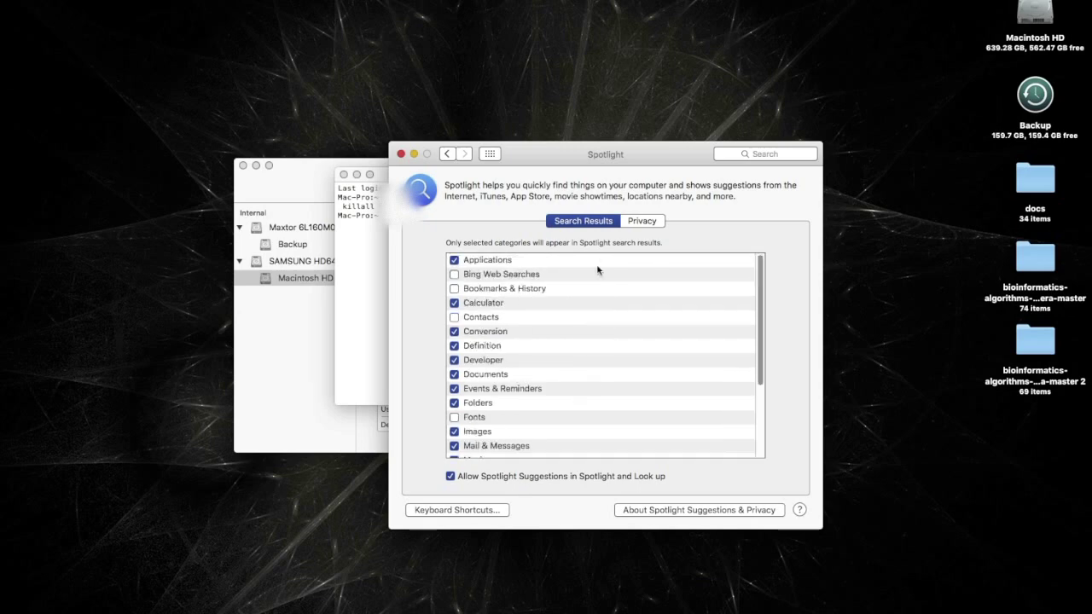
{"action": "scroll", "coordinate": [508, 308], "scroll_direction": "down", "scroll_amount": 4}
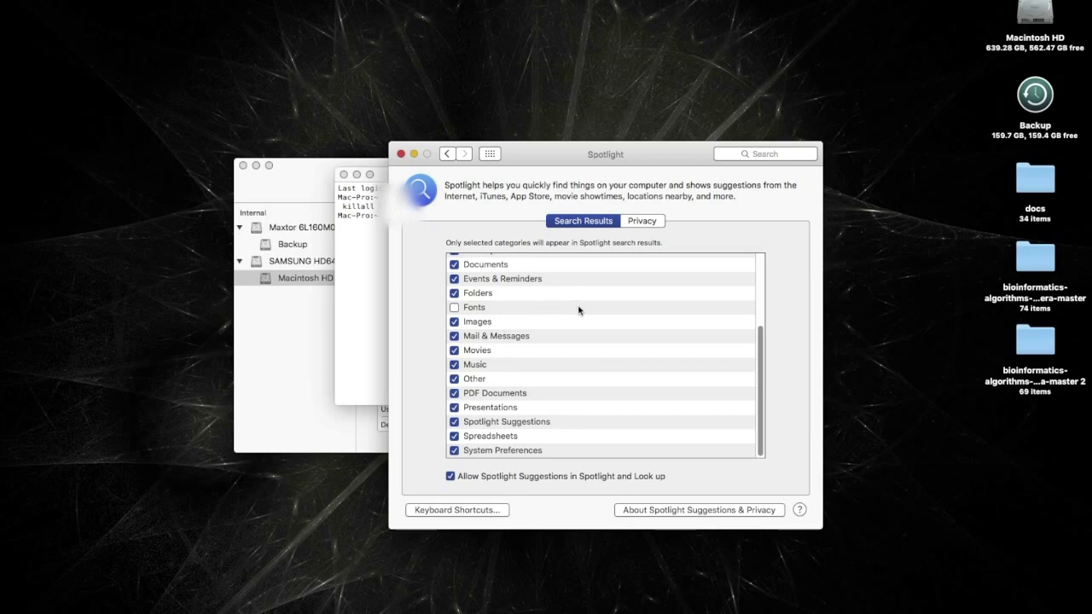
{"action": "left_click", "coordinate": [490, 155]}
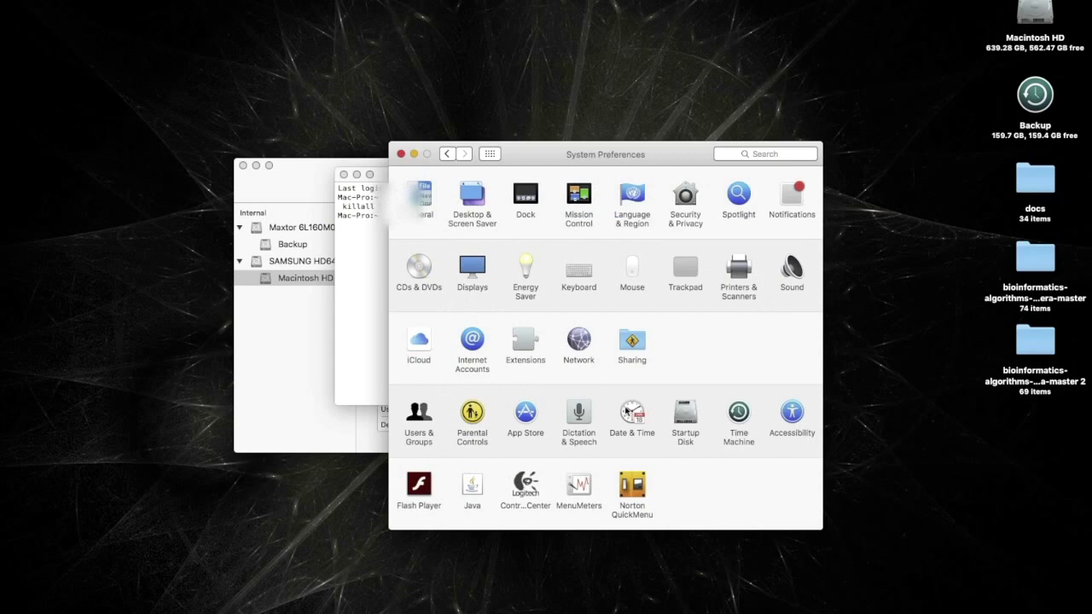
Step: Recall the 'defaults write com.apple.dashboard mcx-disabled -boolean YES; killall Dock' command in Terminal
{"action": "left_click", "coordinate": [361, 284]}
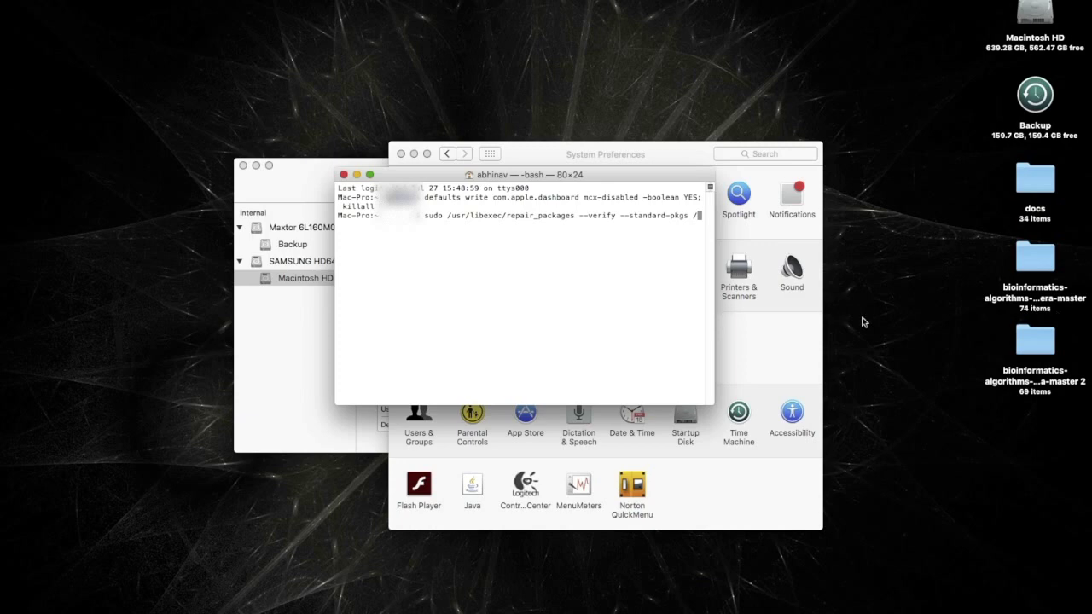
{"action": "key", "text": "Up"}
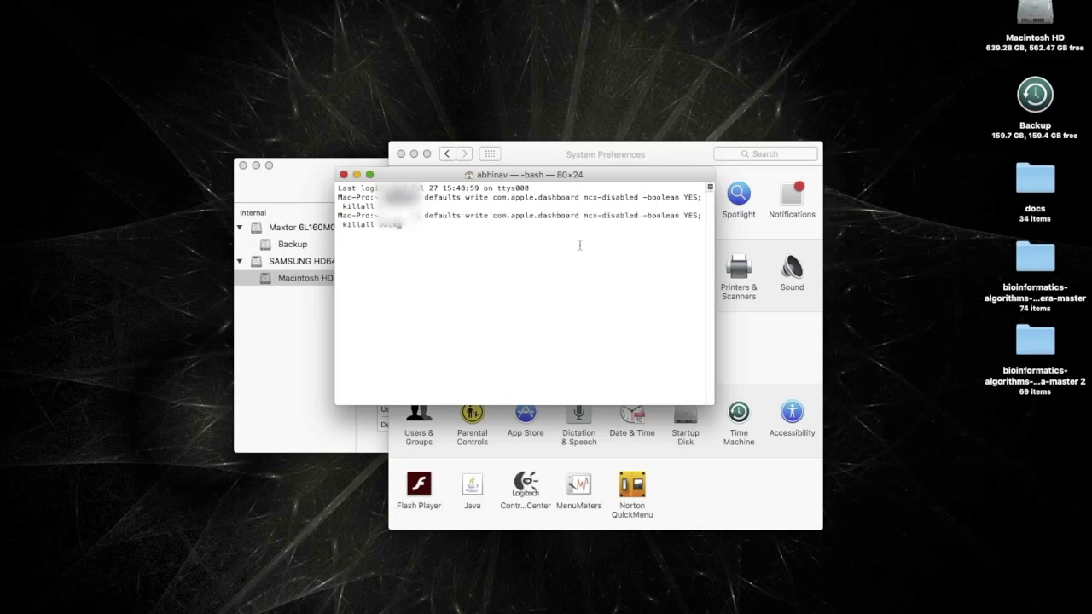
{"action": "left_click_drag", "start_coordinate": [474, 224], "coordinate": [424, 216]}
{"action": "left_click", "coordinate": [607, 267]}
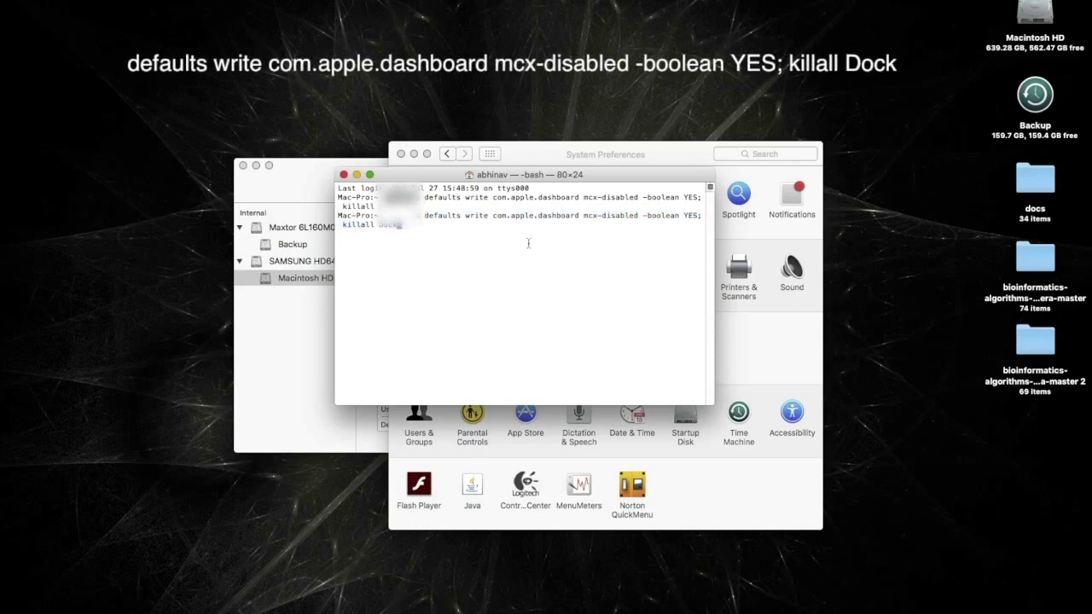
{"action": "left_click_drag", "start_coordinate": [443, 222], "coordinate": [428, 216]}
{"action": "left_click", "coordinate": [458, 258]}
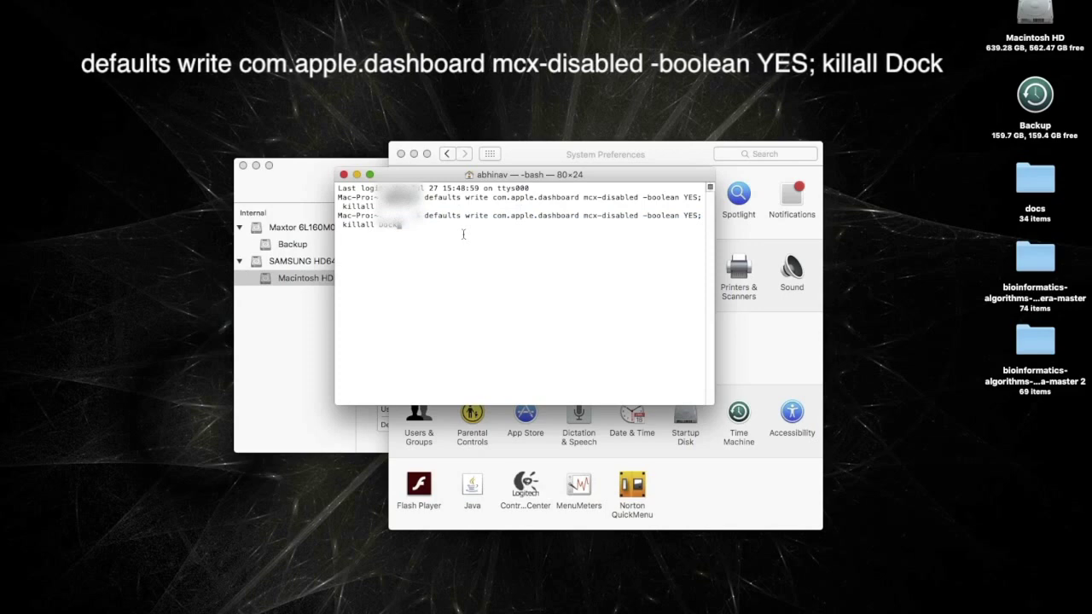
{"action": "double_click", "coordinate": [691, 215]}
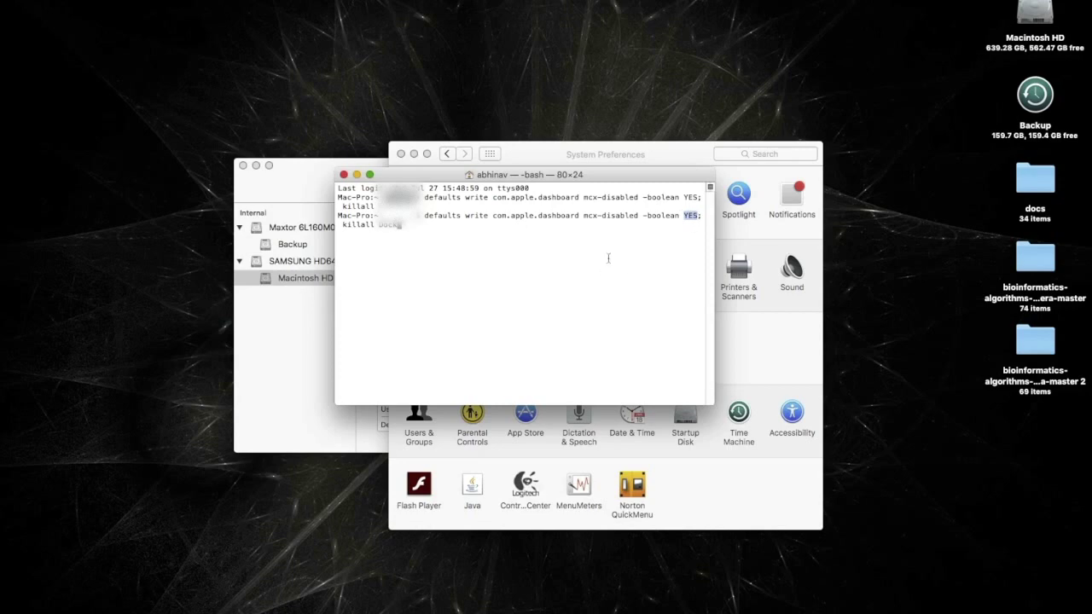
{"action": "left_click", "coordinate": [585, 235]}
{"action": "left_click_drag", "start_coordinate": [515, 224], "coordinate": [426, 215]}
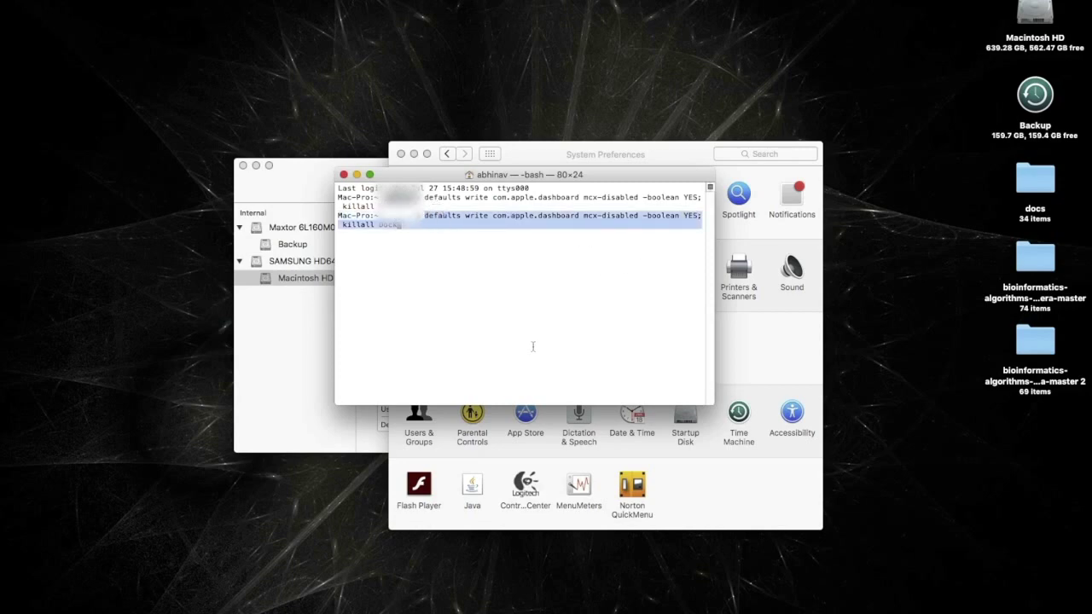
{"action": "left_click", "coordinate": [777, 321]}
{"action": "left_click", "coordinate": [344, 258]}
Step: Close the Terminal window and System Preferences
{"action": "left_click", "coordinate": [345, 174]}
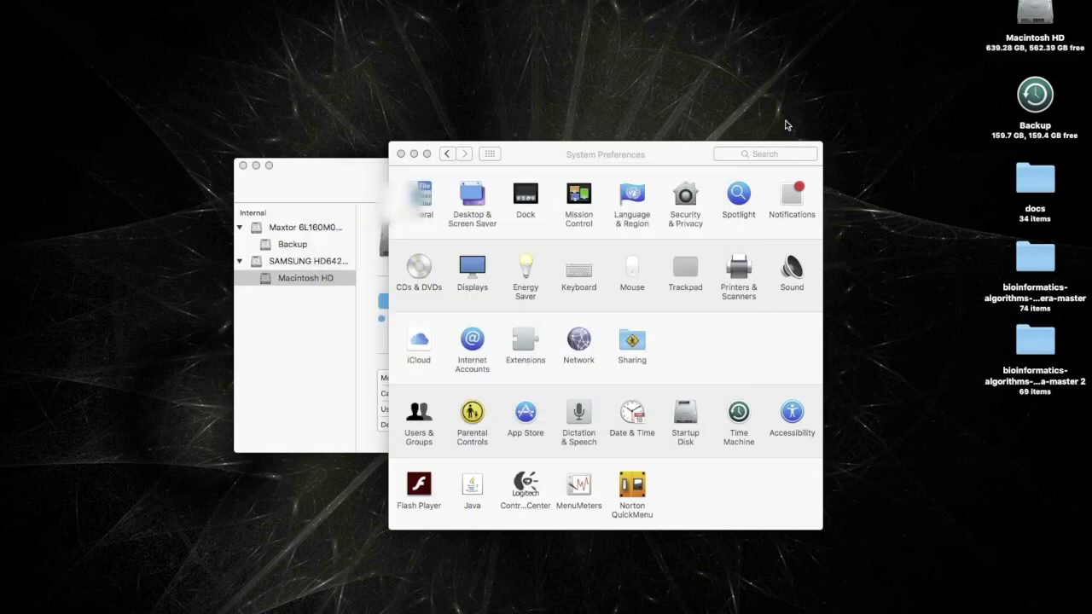
{"action": "left_click", "coordinate": [653, 154]}
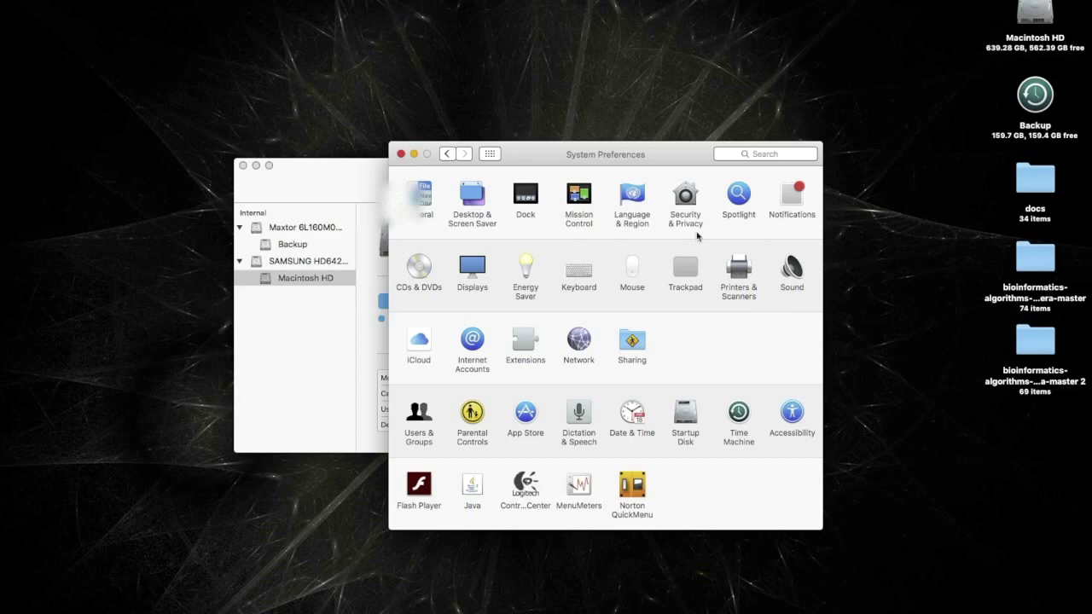
{"action": "left_click", "coordinate": [401, 154]}
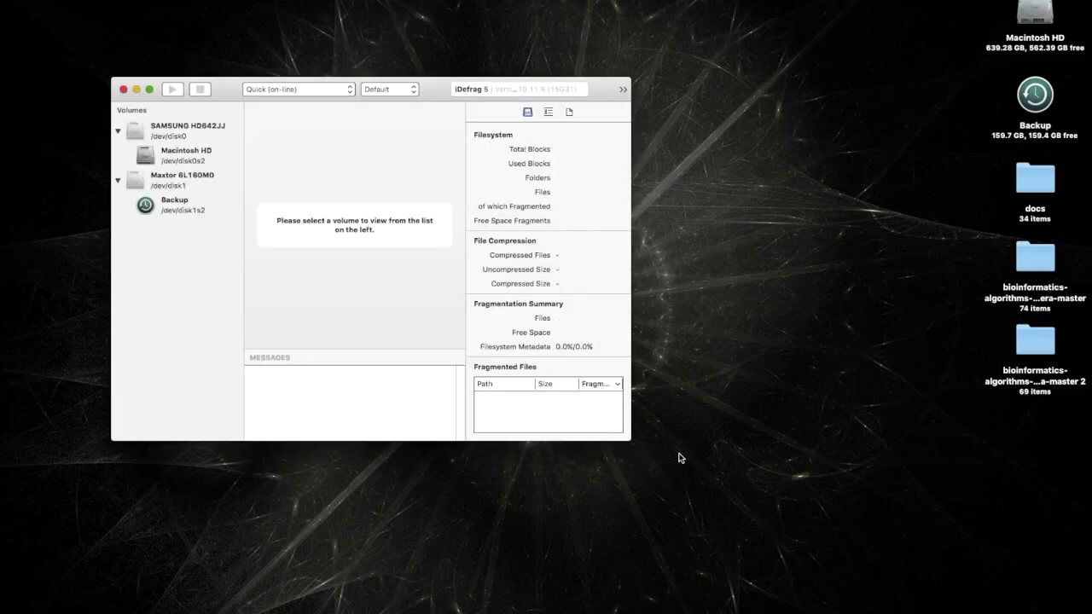
Step: Select Macintosh HD in iDefrag and set the defragmentation mode to Full Defrag
{"action": "left_click_drag", "start_coordinate": [223, 86], "coordinate": [391, 124]}
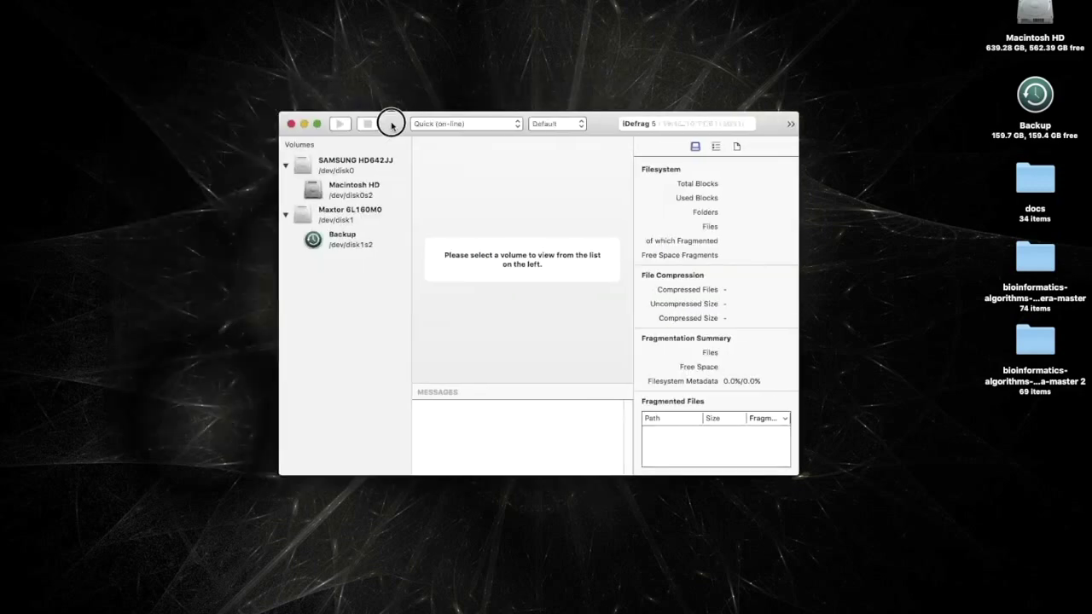
{"action": "left_click", "coordinate": [347, 186]}
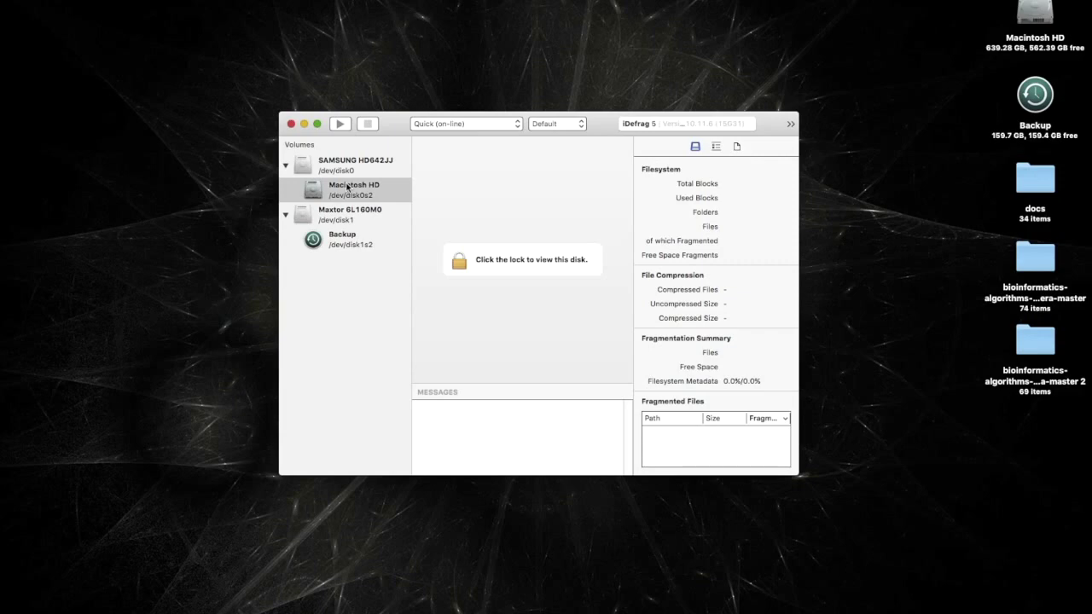
{"action": "left_click", "coordinate": [470, 127]}
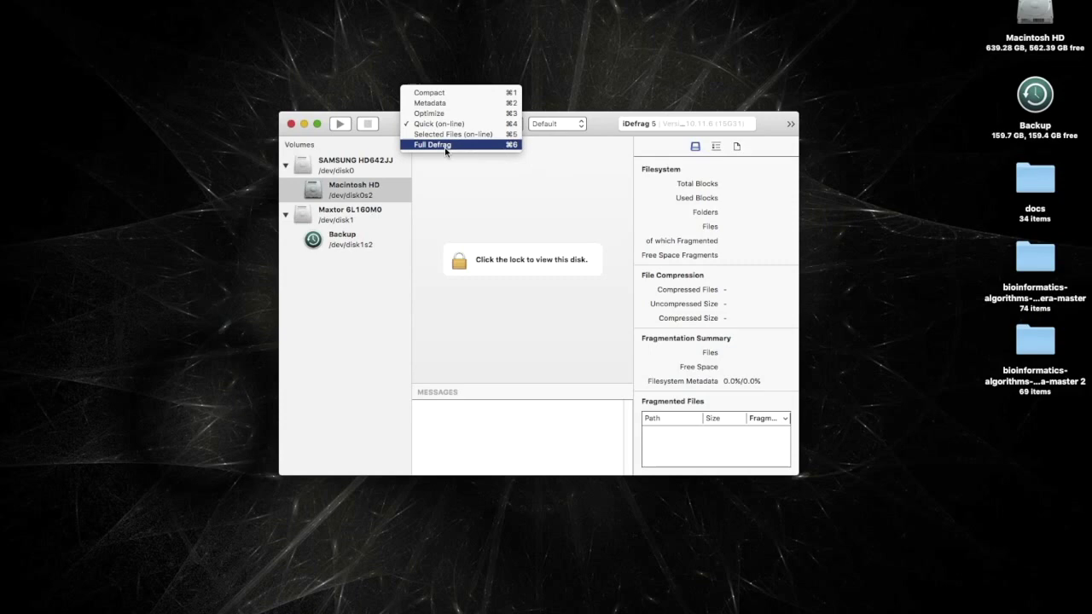
{"action": "left_click", "coordinate": [396, 132]}
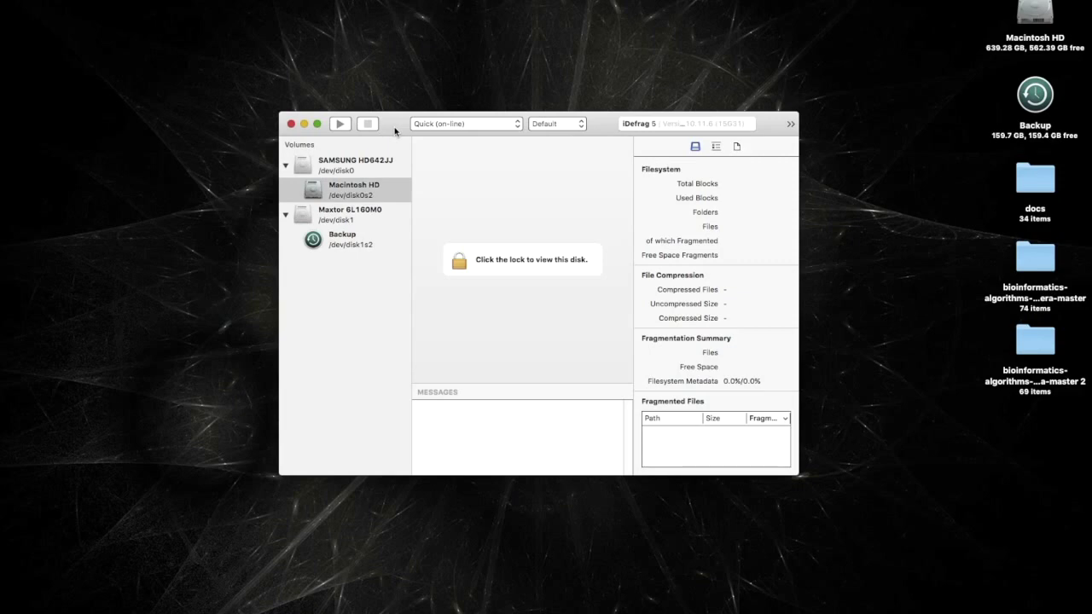
{"action": "left_click", "coordinate": [462, 126]}
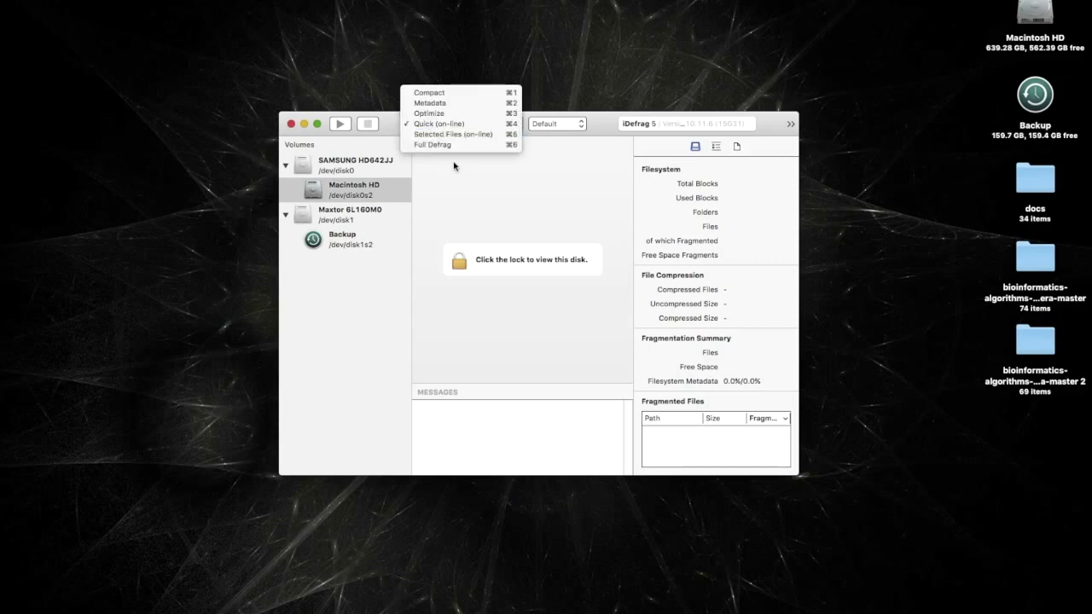
{"action": "left_click", "coordinate": [453, 145]}
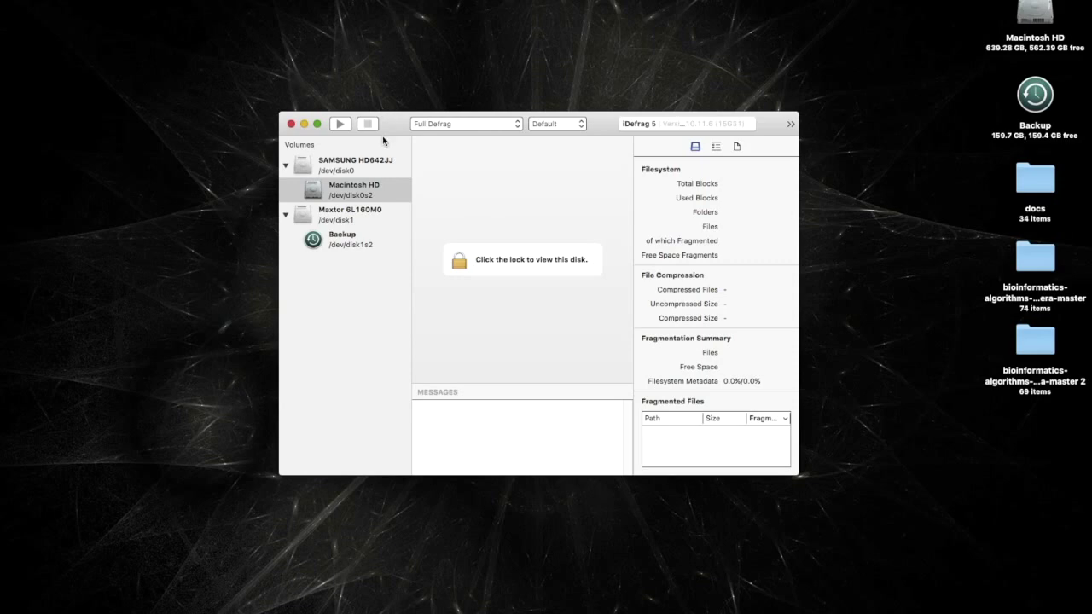
{"action": "left_click", "coordinate": [442, 127]}
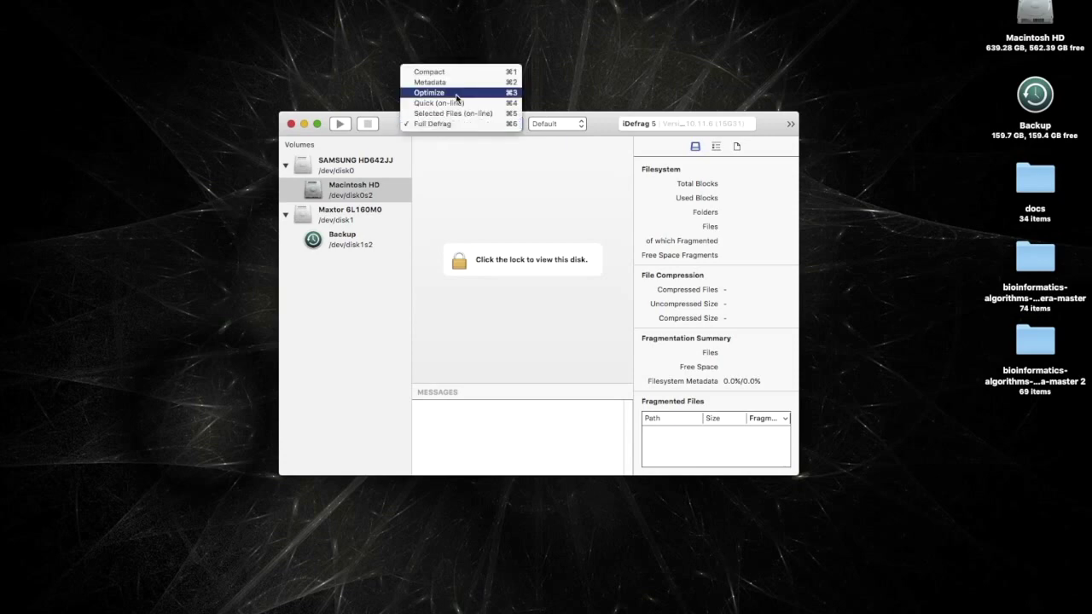
Step: Switch Macintosh HD's mode back to Quick (on-line) and confirm it stays selected
{"action": "left_click", "coordinate": [457, 104]}
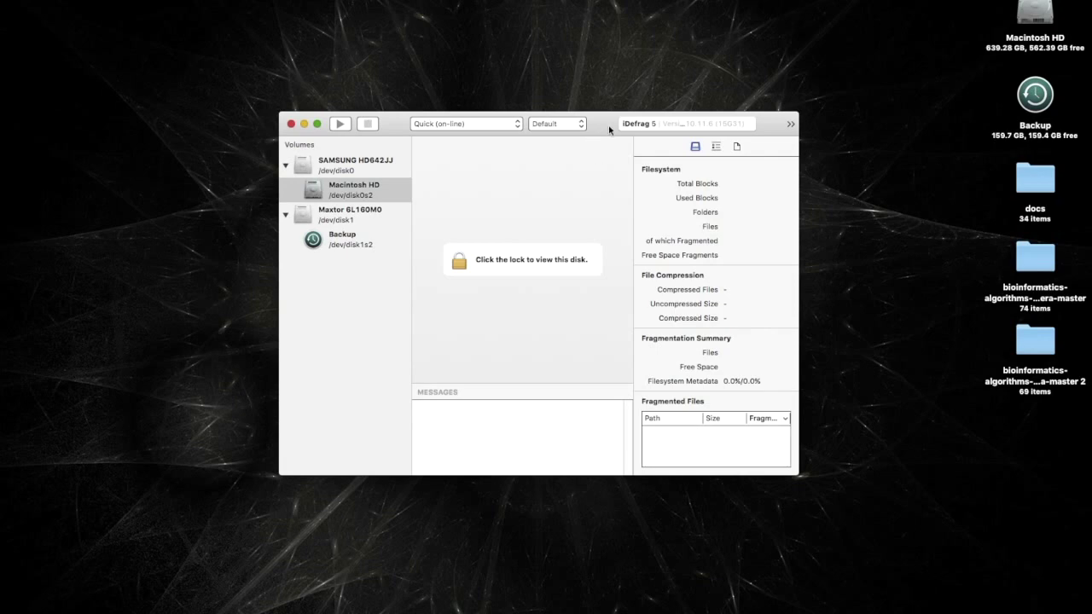
{"action": "left_click_drag", "start_coordinate": [611, 128], "coordinate": [614, 157]}
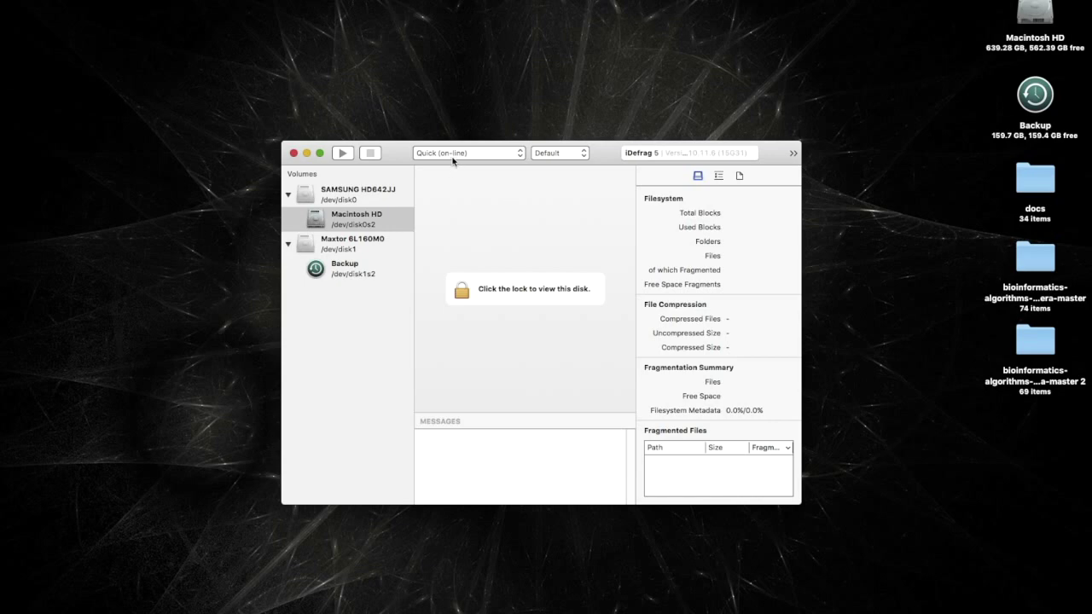
{"action": "left_click", "coordinate": [490, 155]}
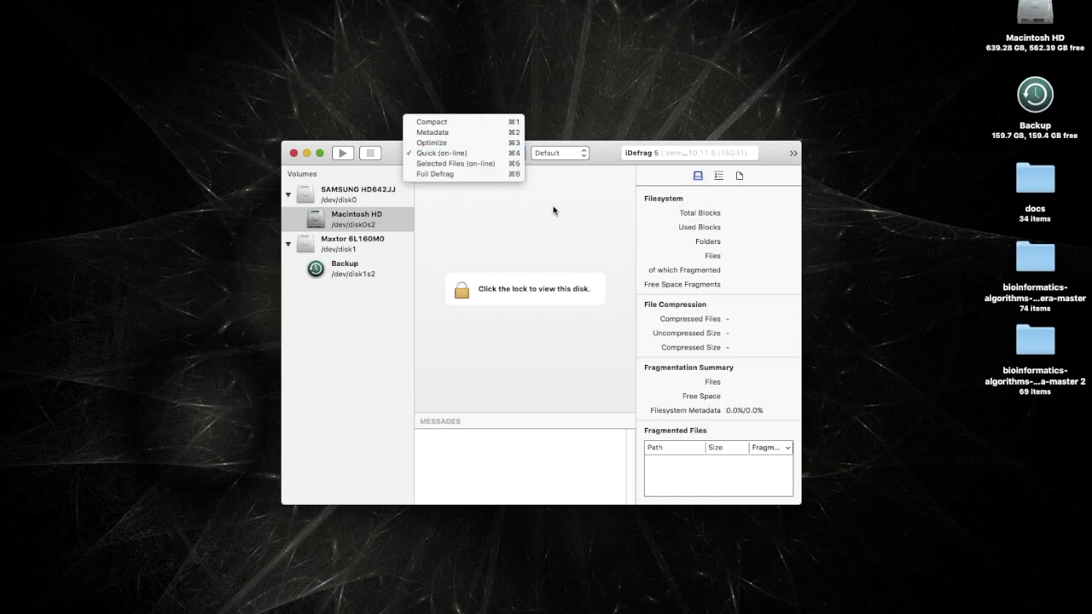
{"action": "left_click", "coordinate": [612, 166]}
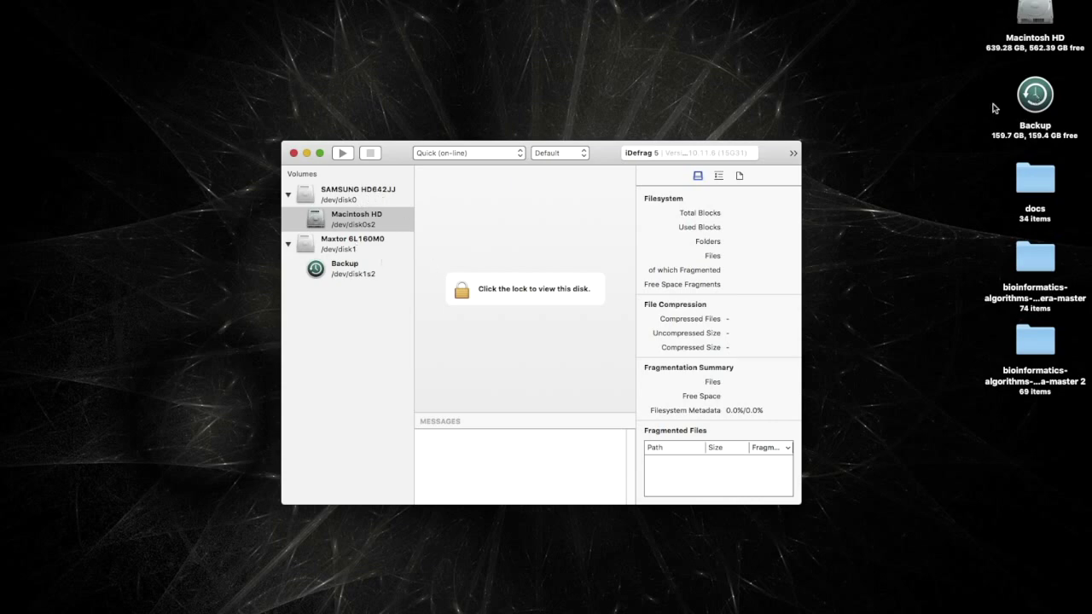
Step: Launch Carbon Copy Cloner.app from Macintosh HD's Applications folder and continue as Trial
{"action": "double_click", "coordinate": [1044, 39]}
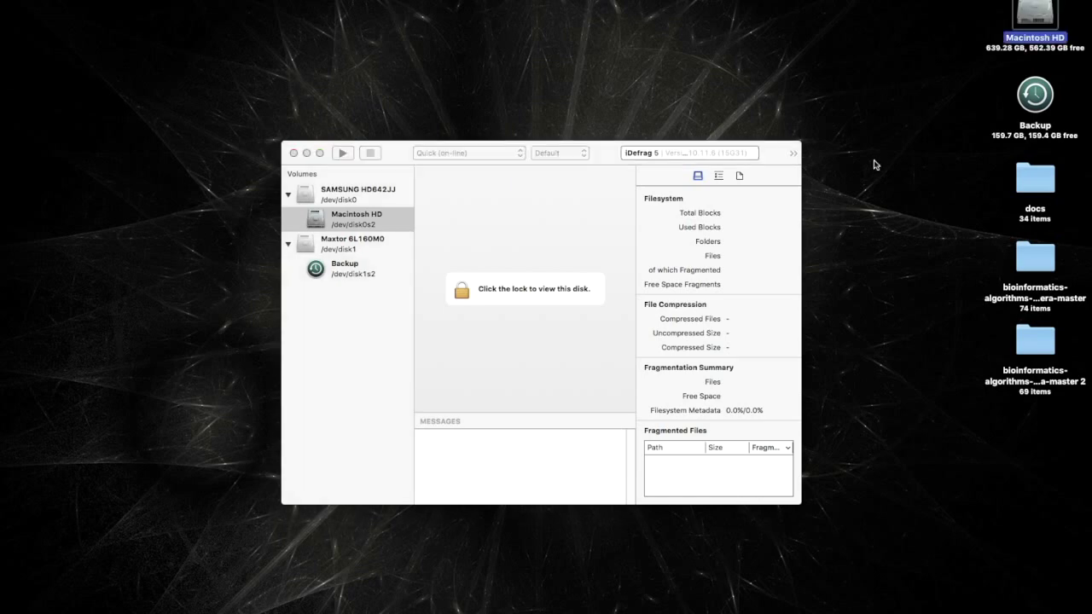
{"action": "left_click", "coordinate": [685, 321]}
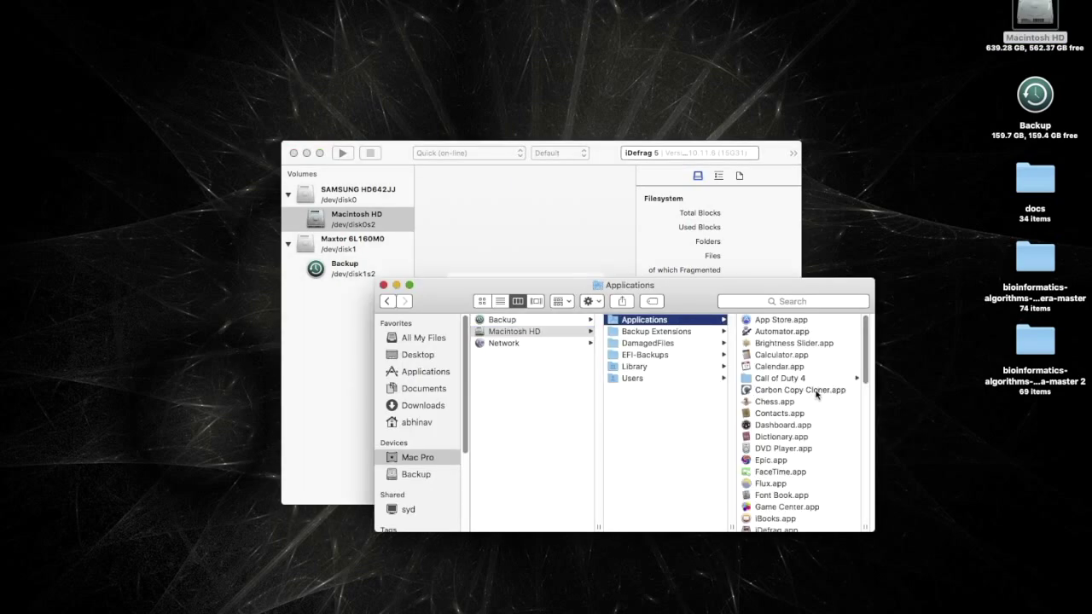
{"action": "left_click", "coordinate": [816, 393]}
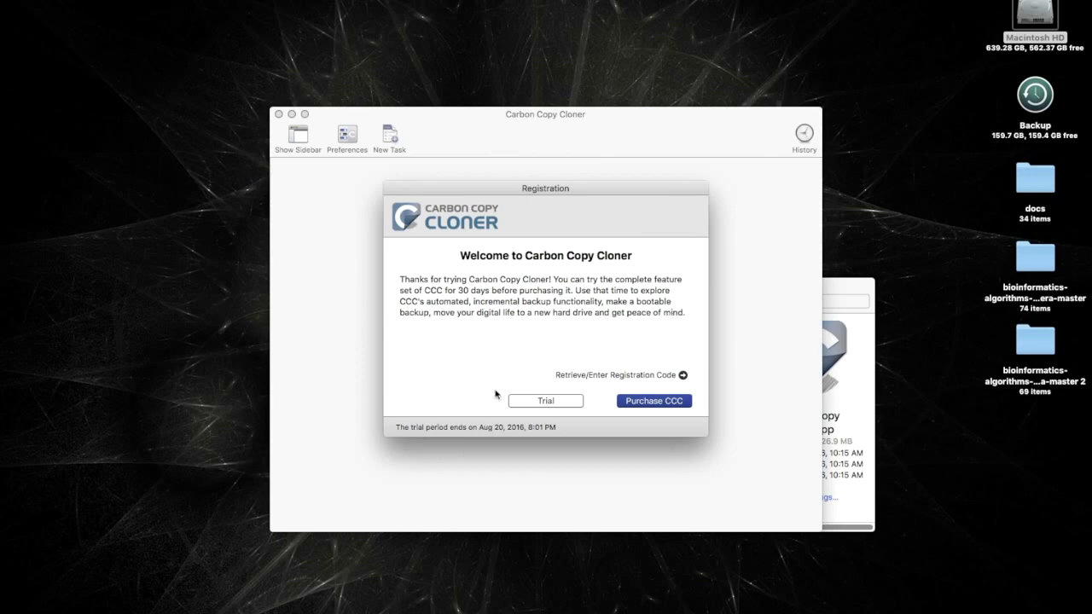
{"action": "left_click", "coordinate": [530, 402]}
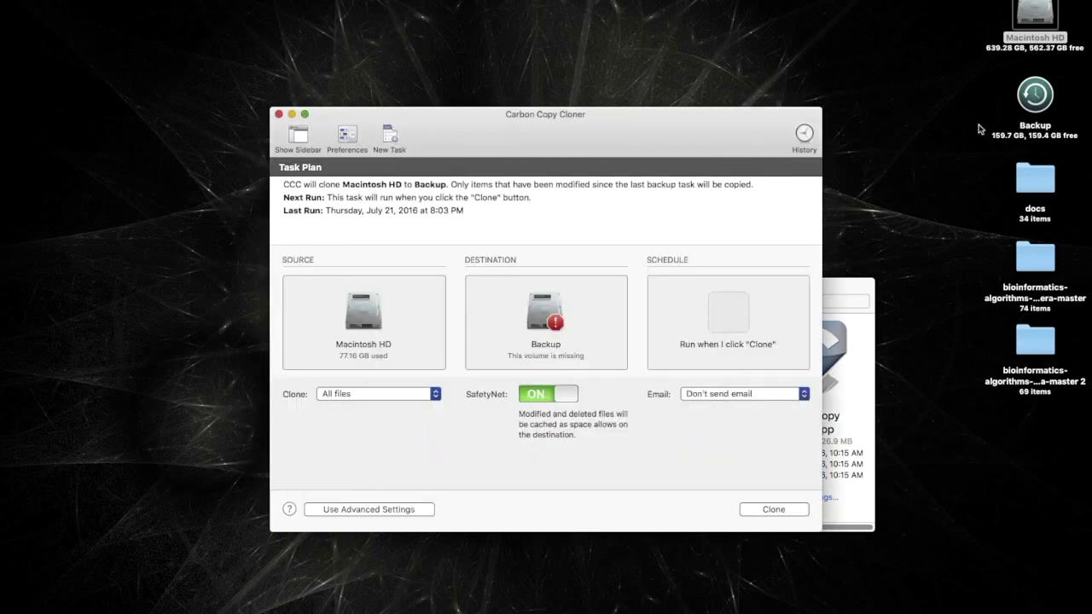
Step: Compare the Backup and Macintosh HD desktop drives with the clone task, then bring the Finder Applications window forward
{"action": "left_click", "coordinate": [1037, 113]}
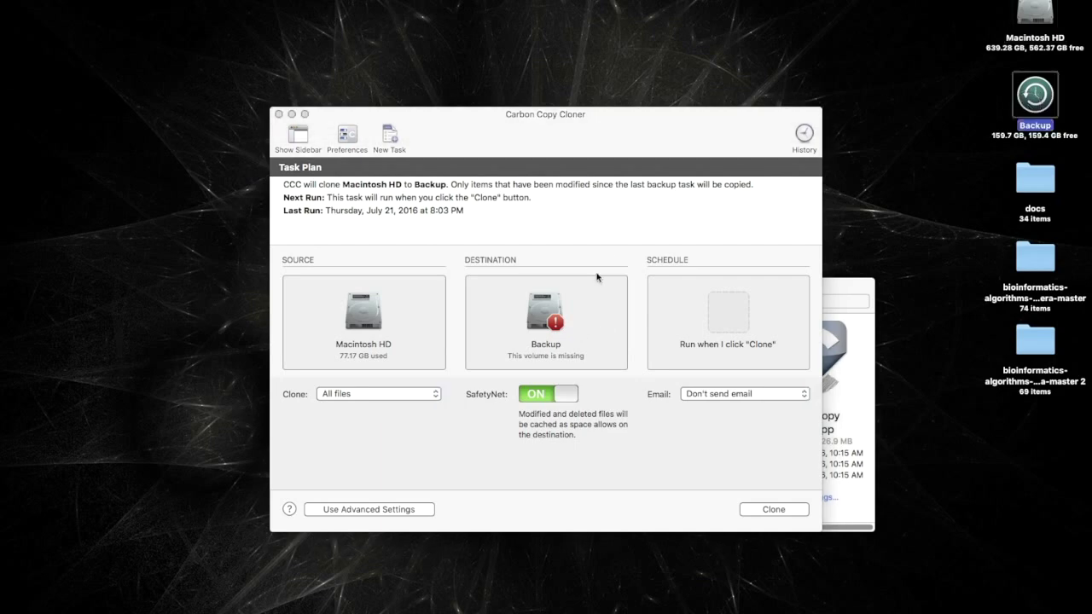
{"action": "left_click", "coordinate": [602, 241]}
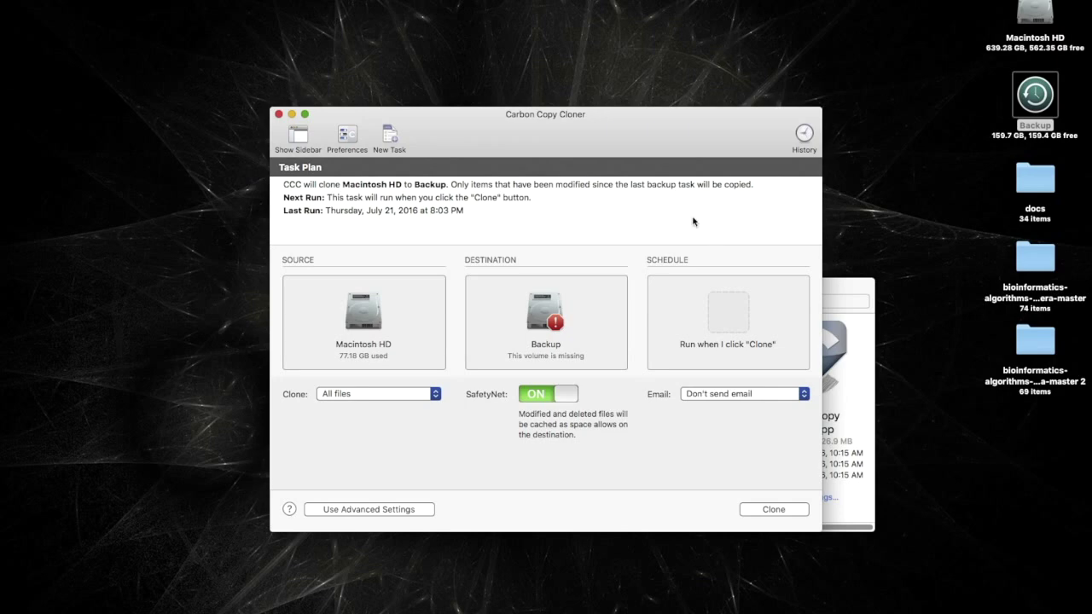
{"action": "left_click", "coordinate": [1037, 11]}
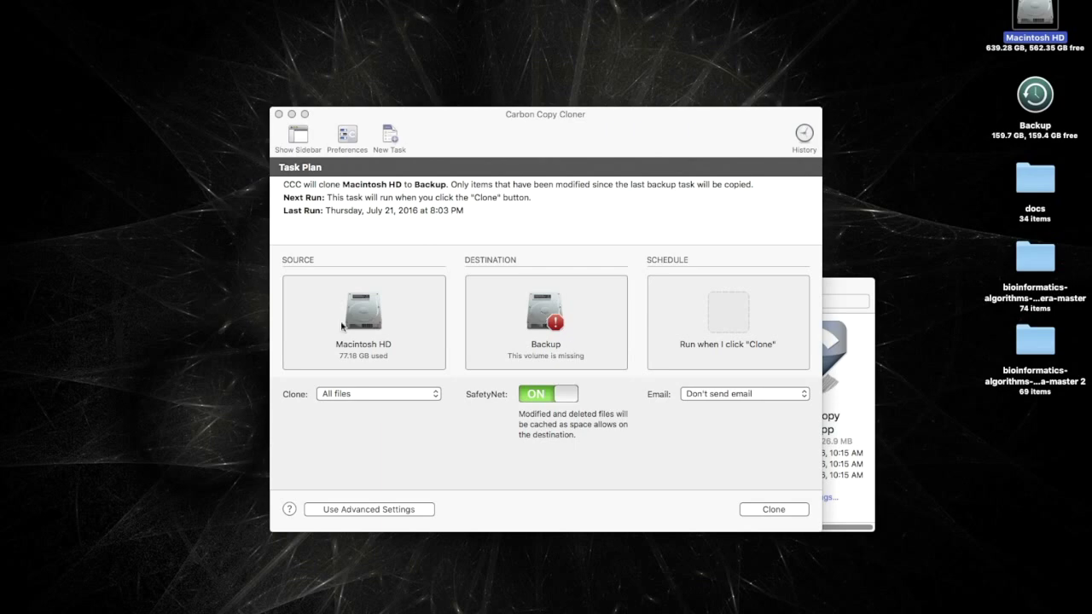
{"action": "left_click", "coordinate": [1036, 97]}
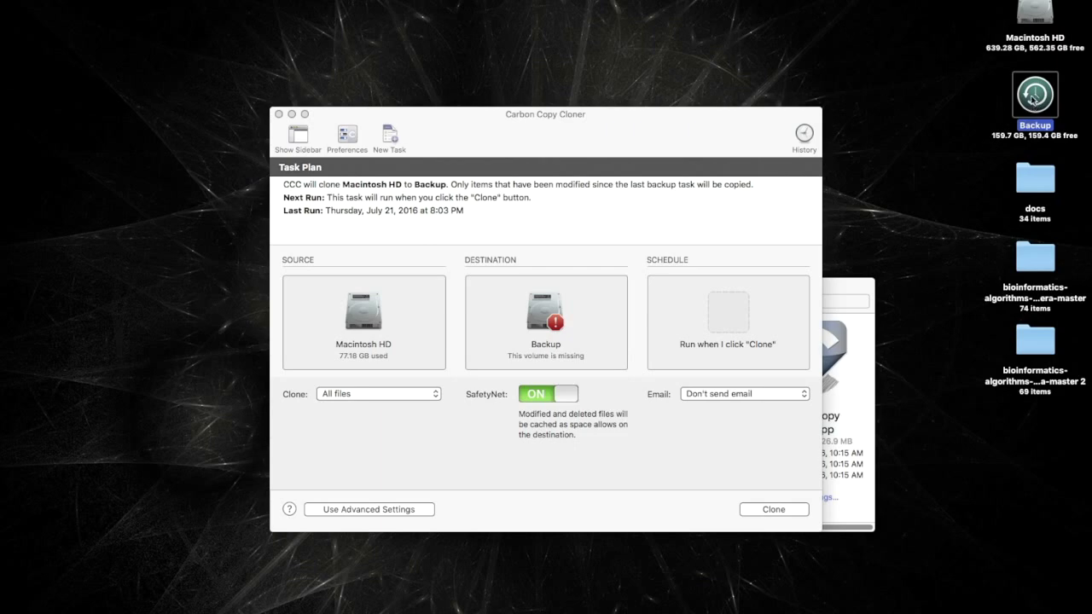
{"action": "left_click", "coordinate": [845, 373]}
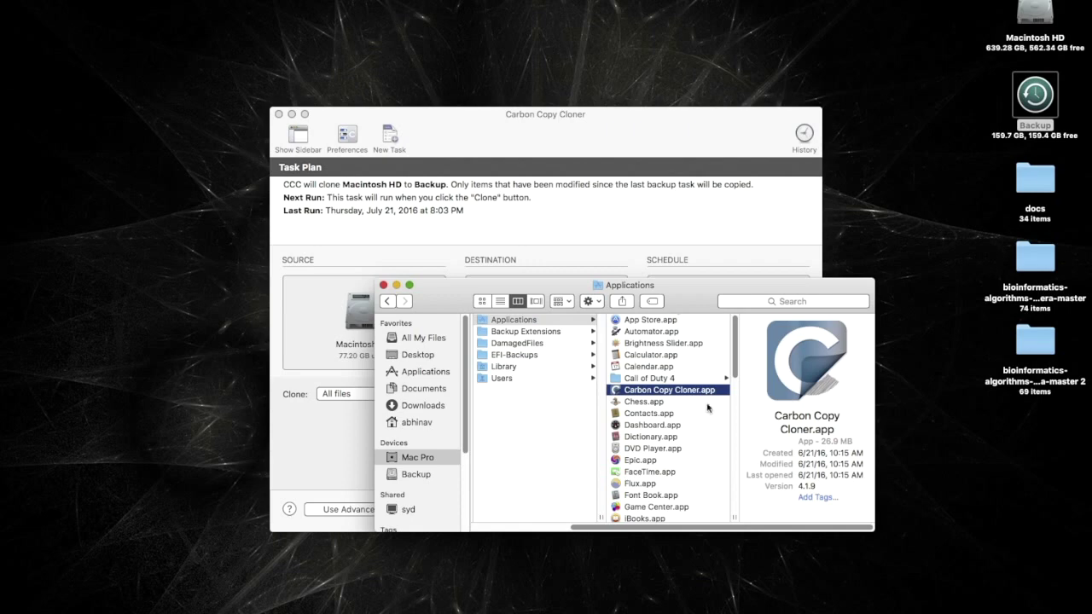
Step: Run Norton AntiVirus 'Update everything now' to install the latest threat list and AntiVirus Signatures
{"action": "mouse_move", "coordinate": [695, 609]}
{"action": "mouse_move", "coordinate": [278, 611]}
{"action": "left_click", "coordinate": [910, 2]}
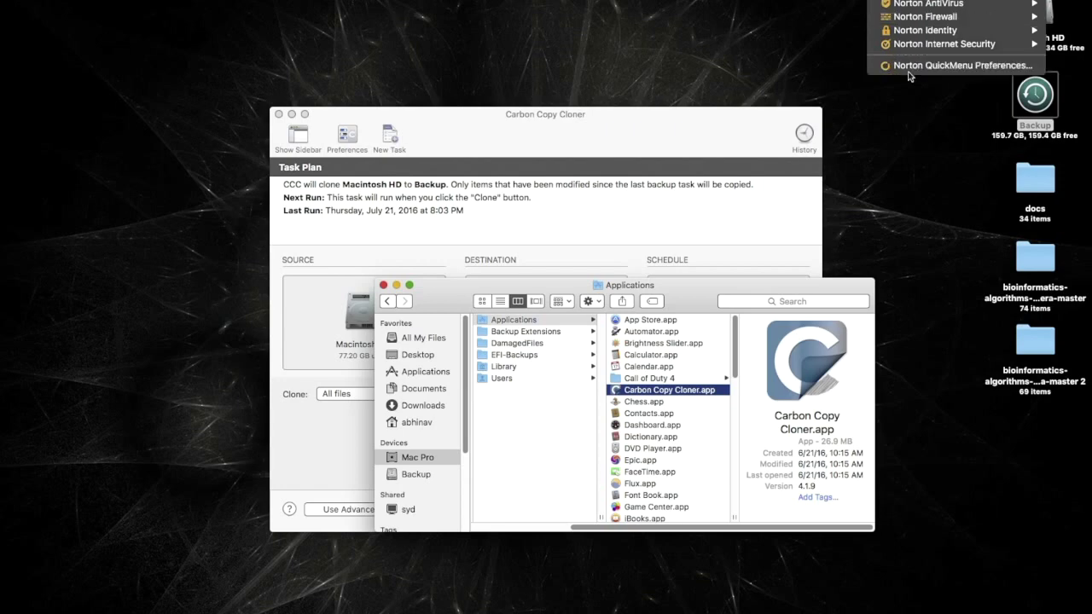
{"action": "mouse_move", "coordinate": [922, 4]}
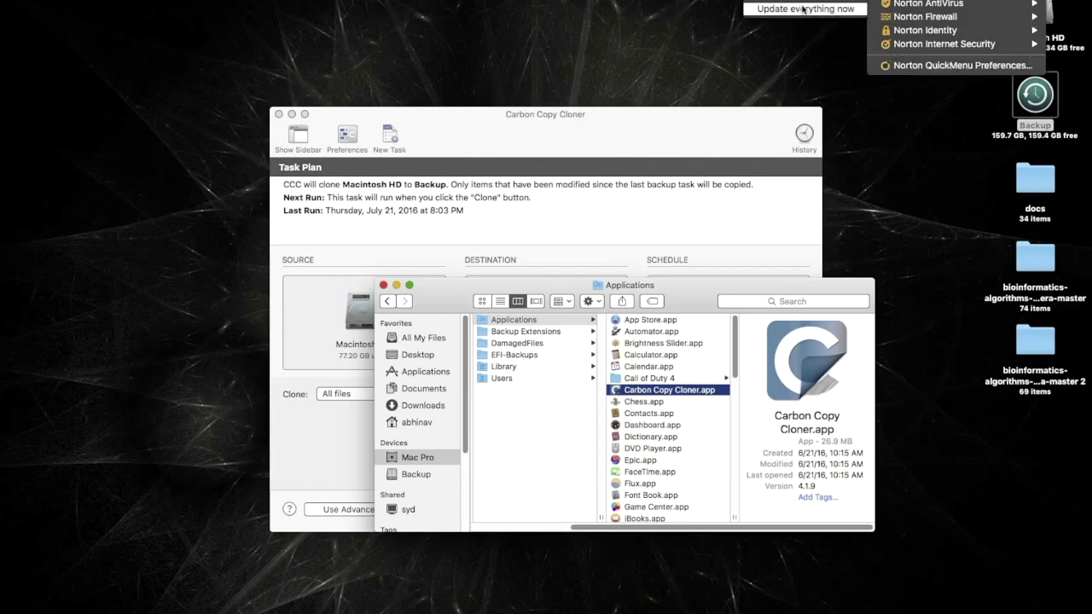
{"action": "left_click", "coordinate": [803, 8]}
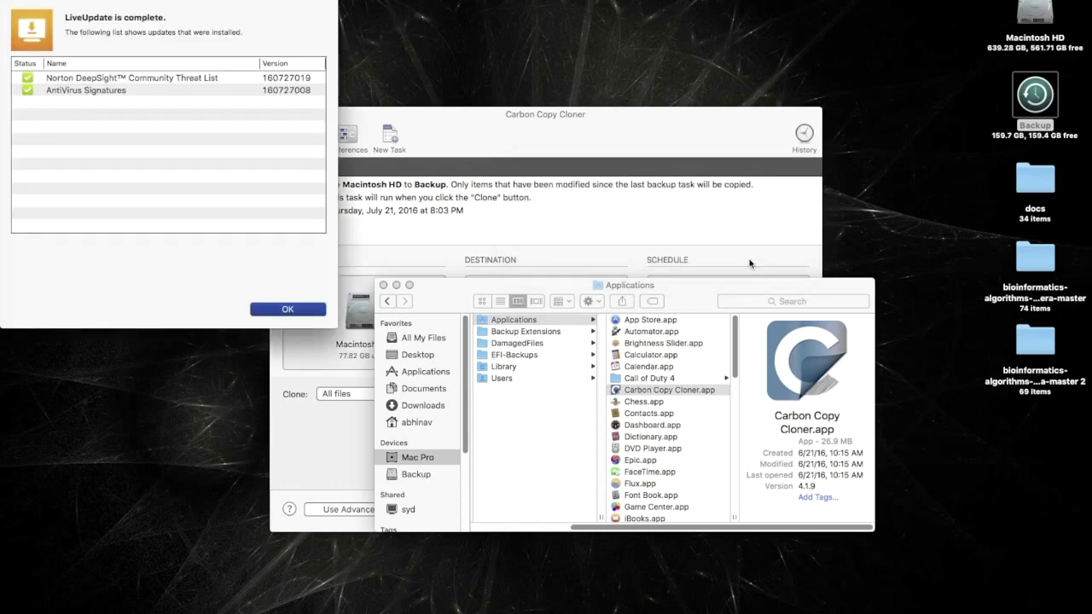
Step: Dismiss the LiveUpdate report, close the Finder window, and bring Carbon Copy Cloner's Task Plan to the front
{"action": "left_click", "coordinate": [314, 310]}
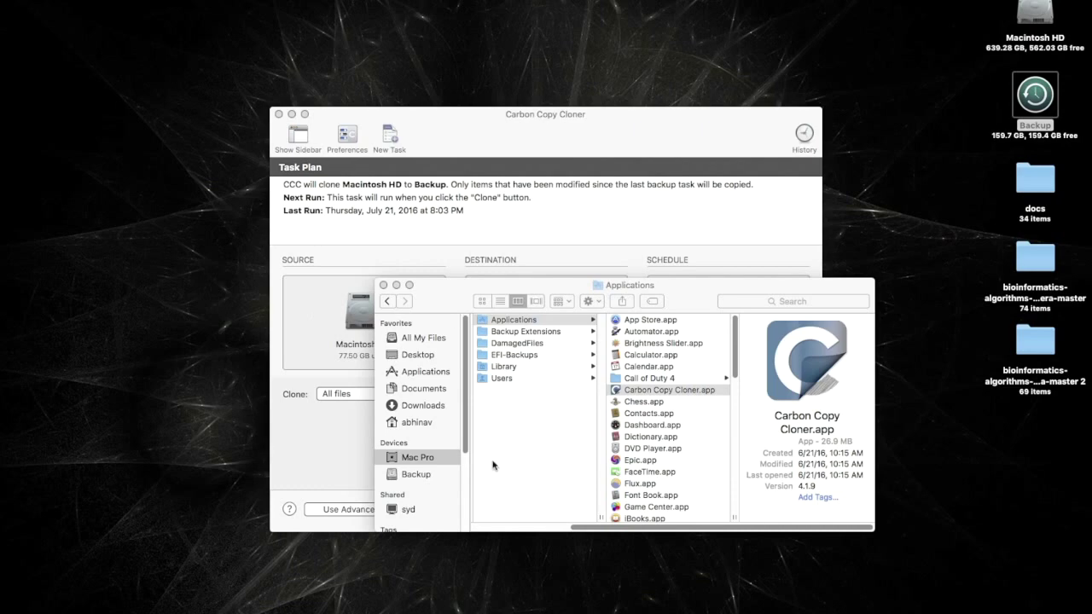
{"action": "left_click", "coordinate": [385, 286]}
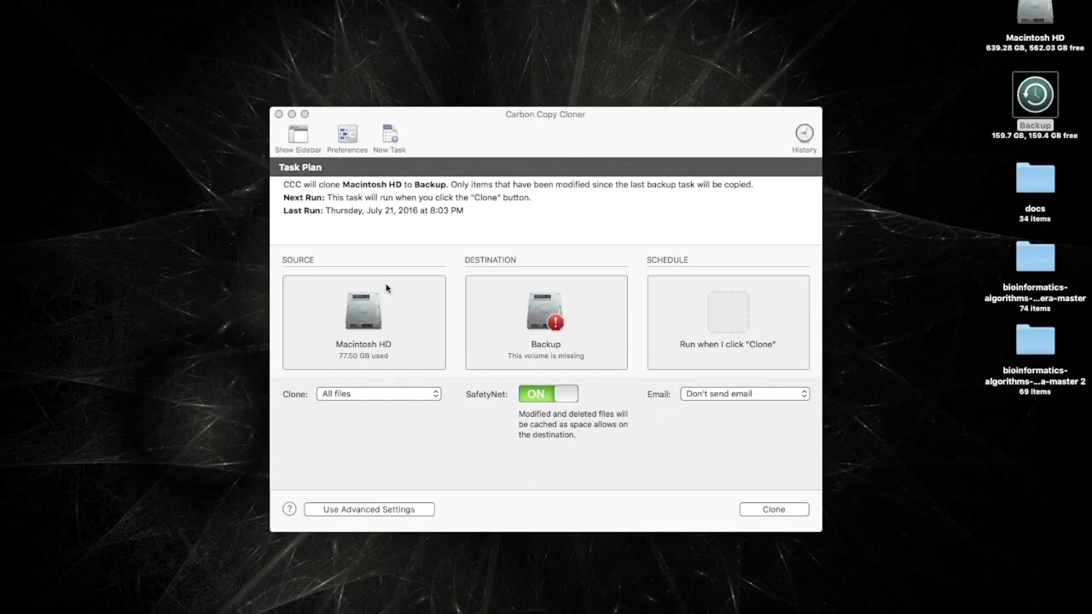
{"action": "left_click", "coordinate": [629, 134]}
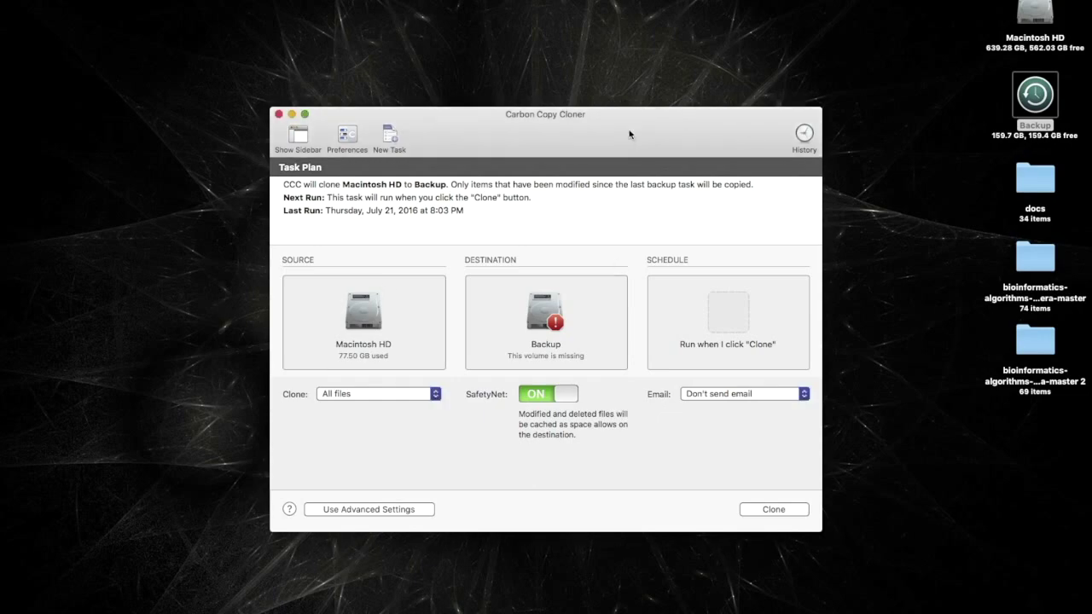